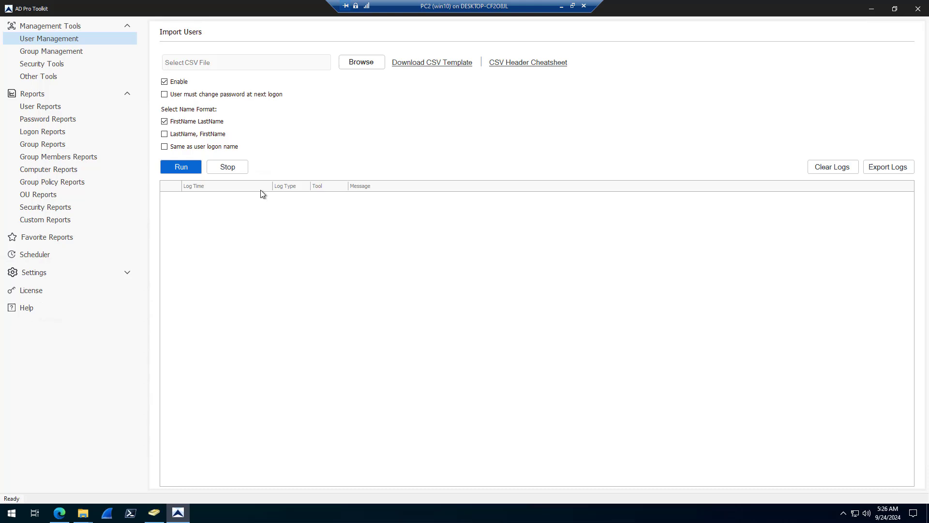
- From User Management's Bulk Create Users tool, download the CSV template as Bulk Import Template.csv
left_click(30, 40)
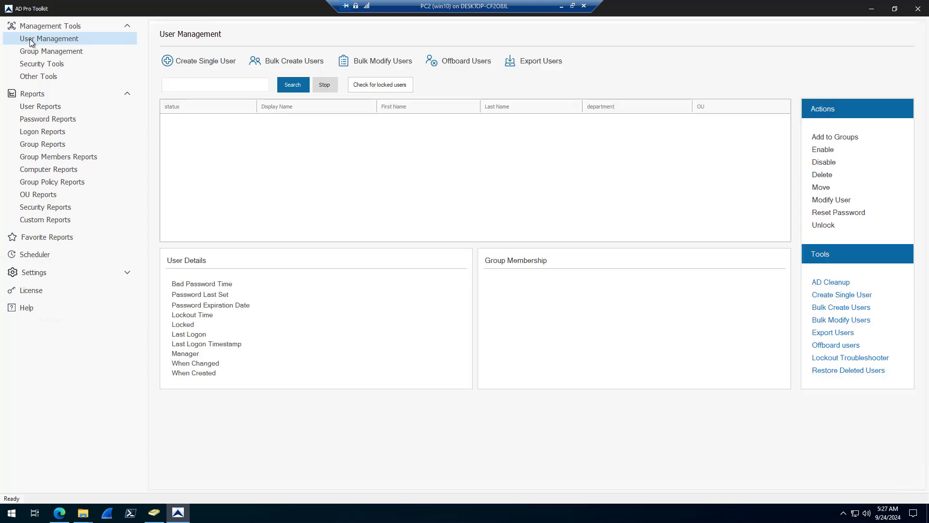
left_click(299, 64)
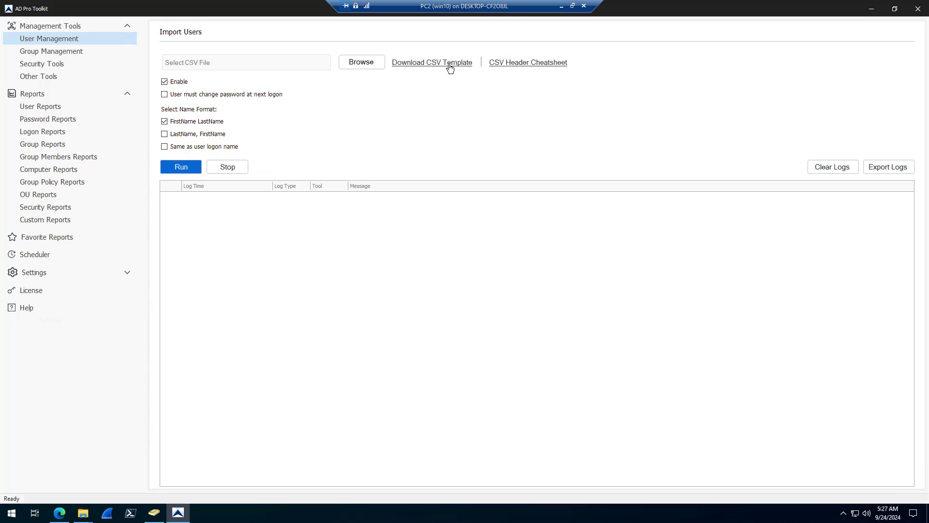
left_click(450, 68)
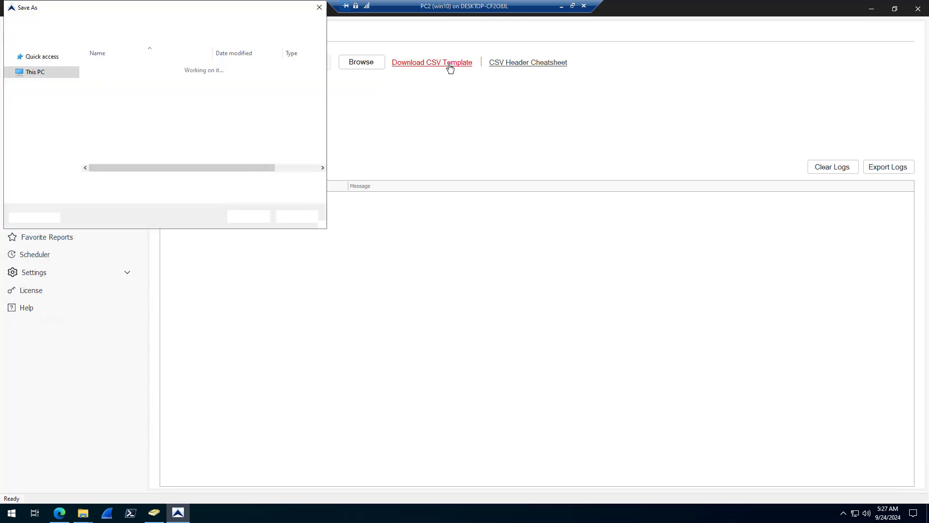
left_click(248, 216)
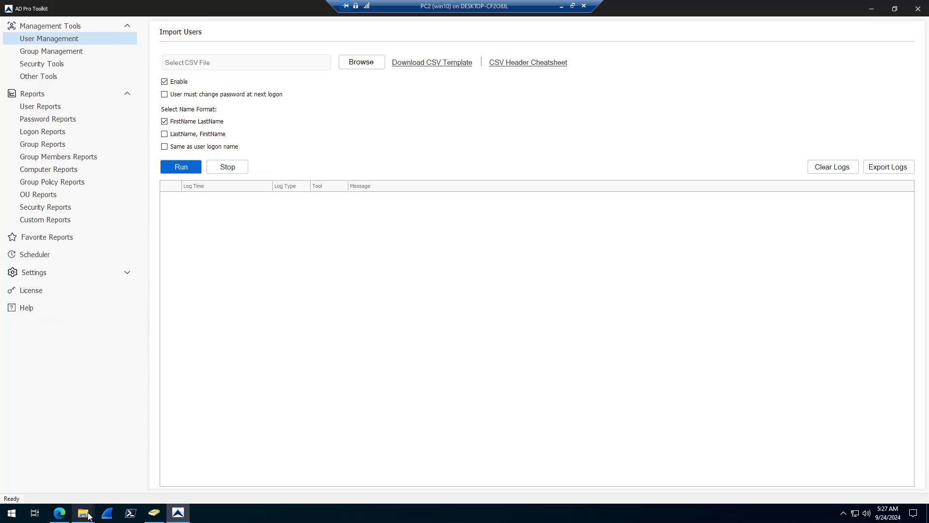
- Open Bulk Import Template.csv from the Demo Templates folder in Excel
mouse_move(88, 512)
left_click(146, 467)
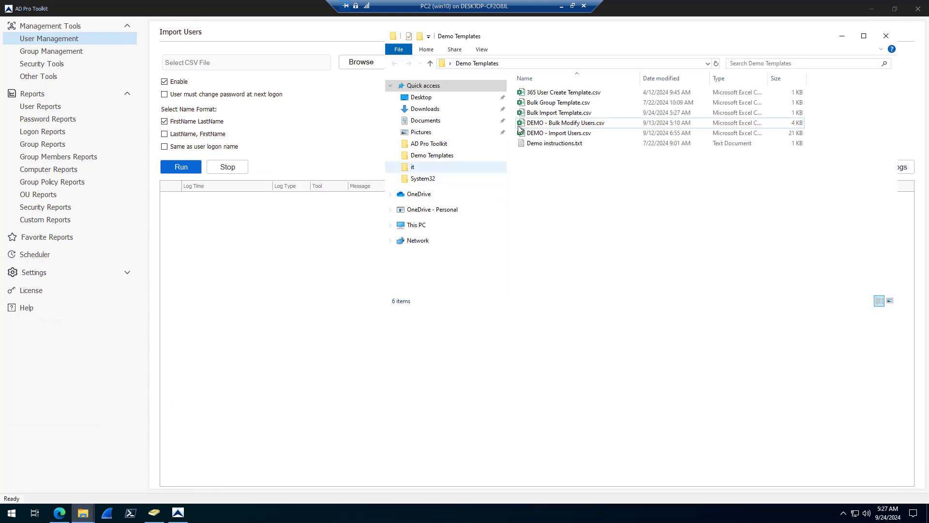
left_click_drag(587, 31, 587, 72)
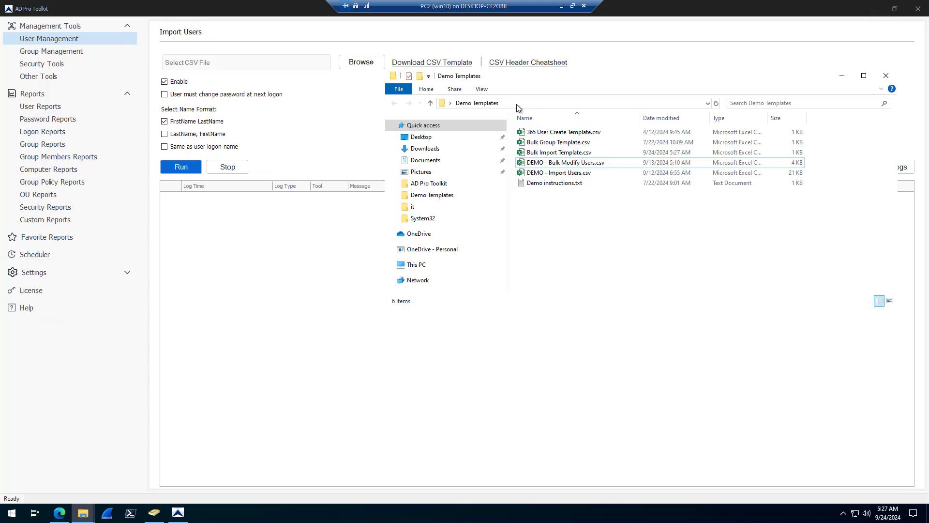
double_click(552, 152)
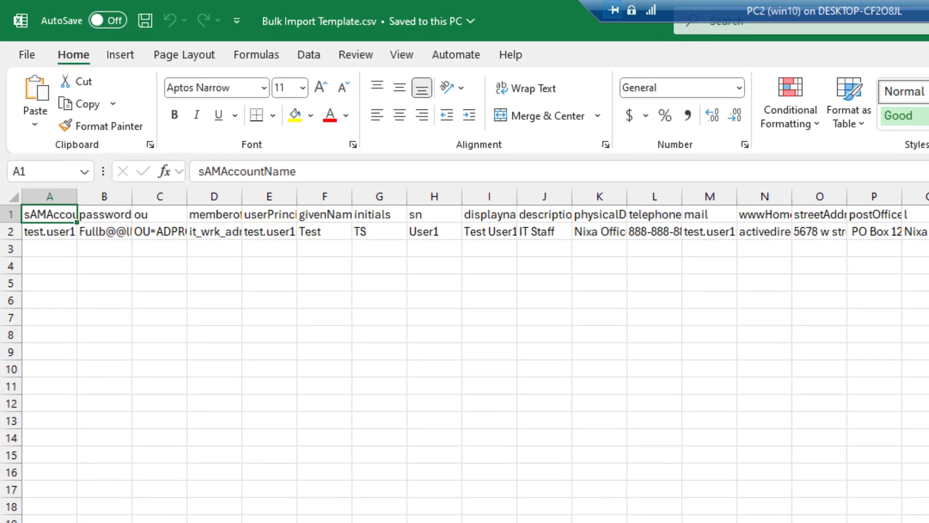
- Scroll across the template's columns F–U and back to column A to review every header
scroll(474, 353, "right", 5)
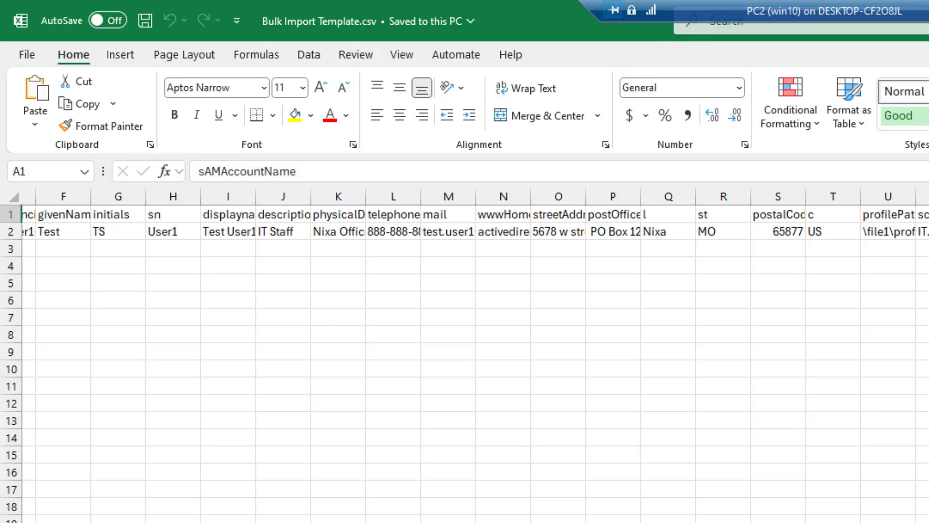
scroll(399, 392, "left", 5)
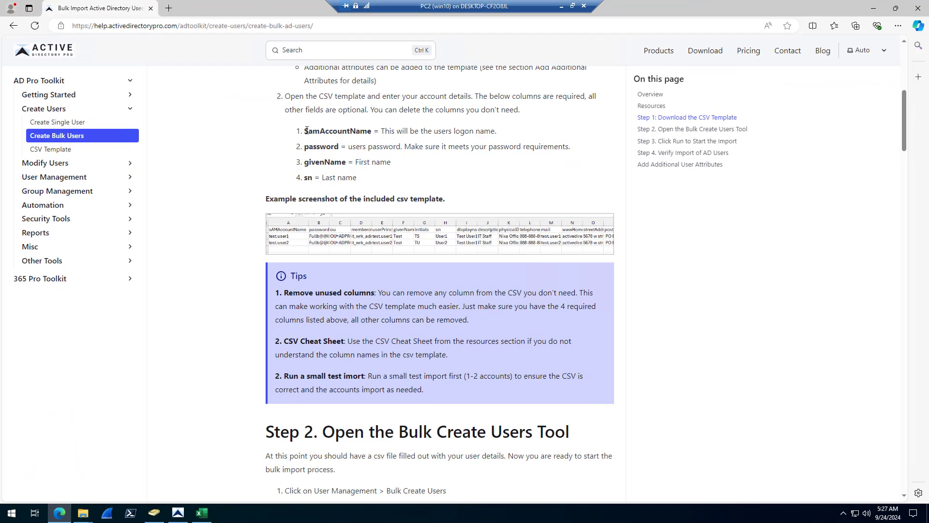
- Highlight the required SamAccountName and sn column names on the help page
double_click(306, 131)
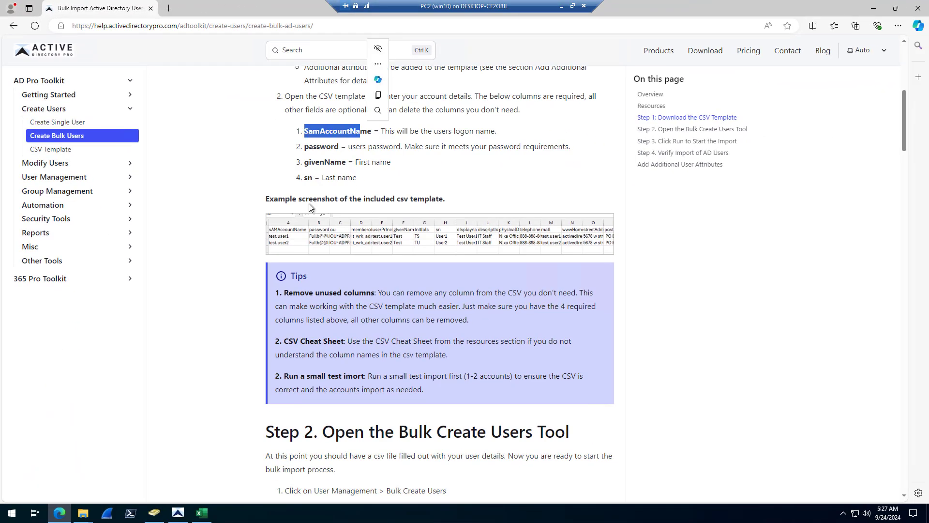
left_click(320, 160)
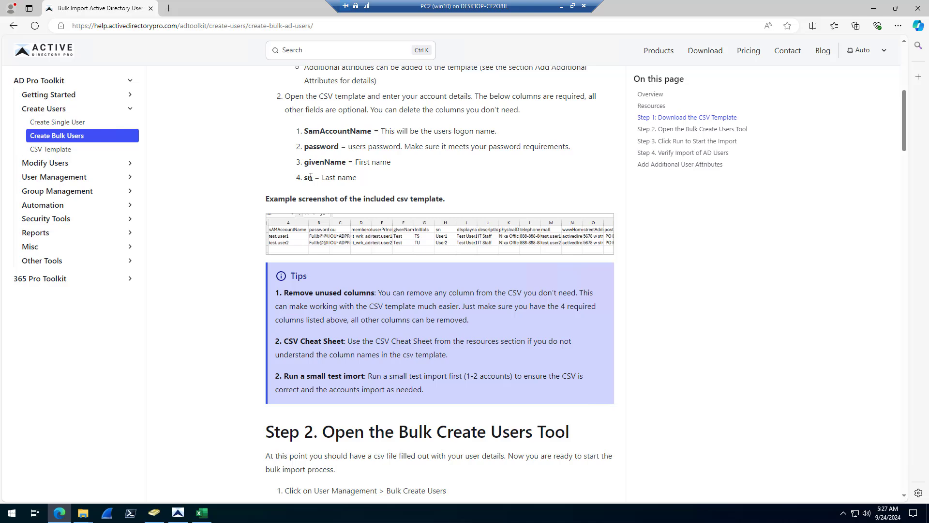
left_click_drag(309, 177, 313, 178)
- Auto-fit the template's column A to show the full sAMAccountName header, with A2 selected
left_click(202, 513)
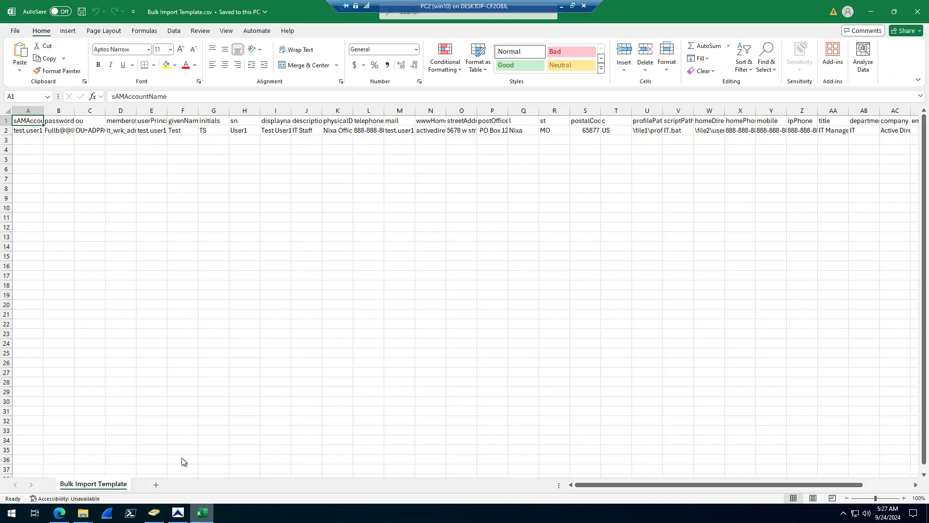
double_click(43, 109)
left_click(35, 131)
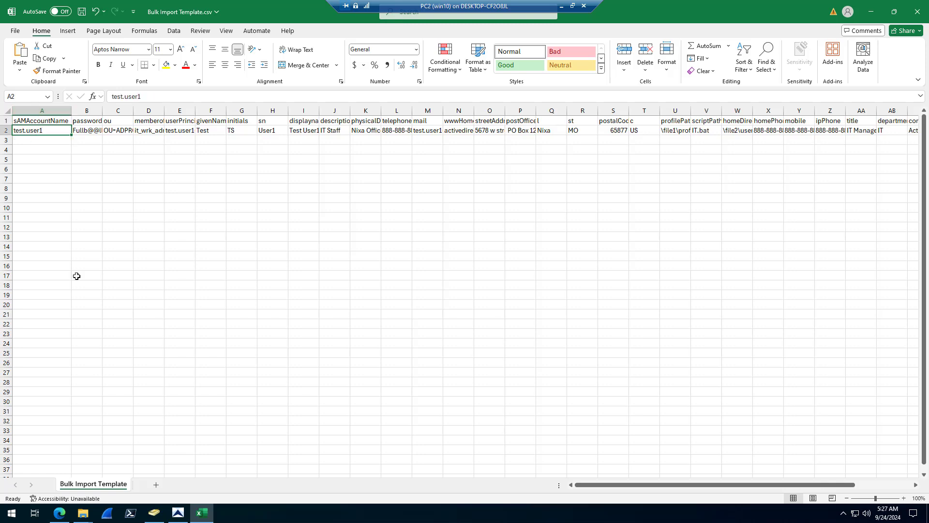
left_click(59, 513)
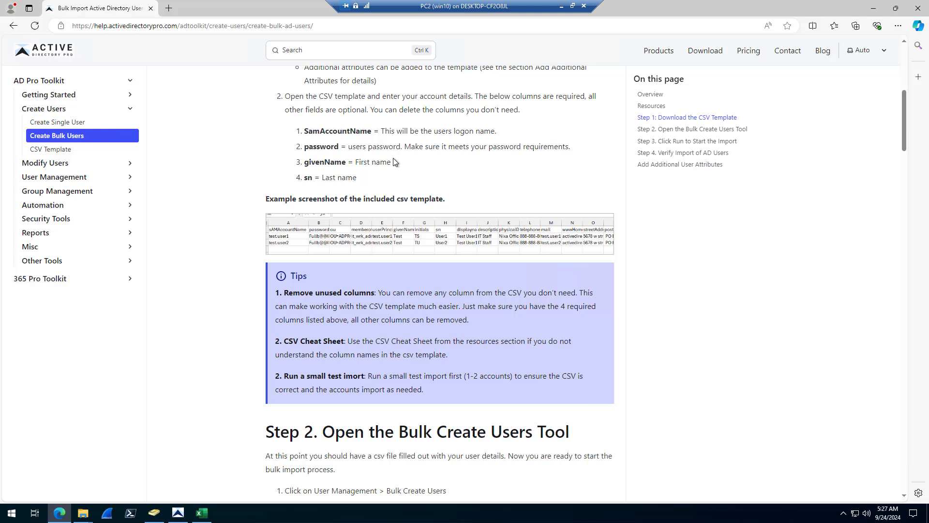
left_click(198, 514)
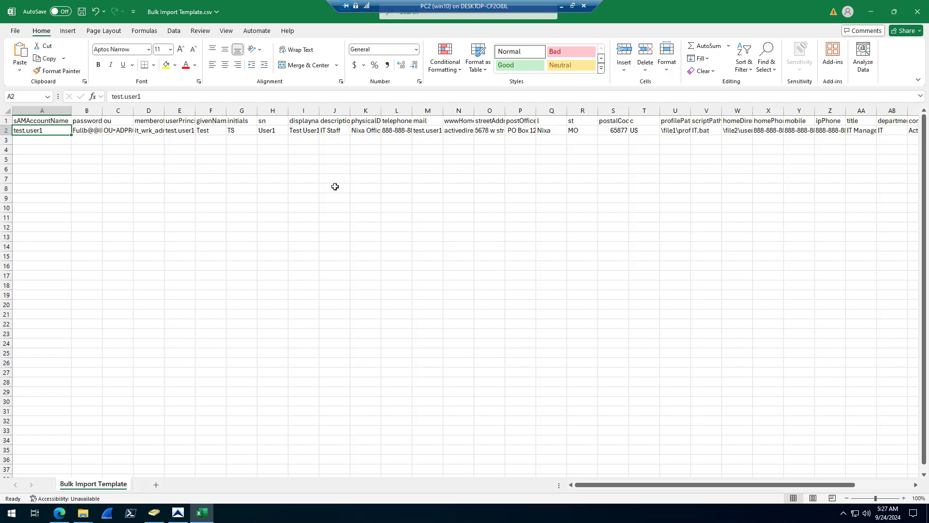
left_click(178, 512)
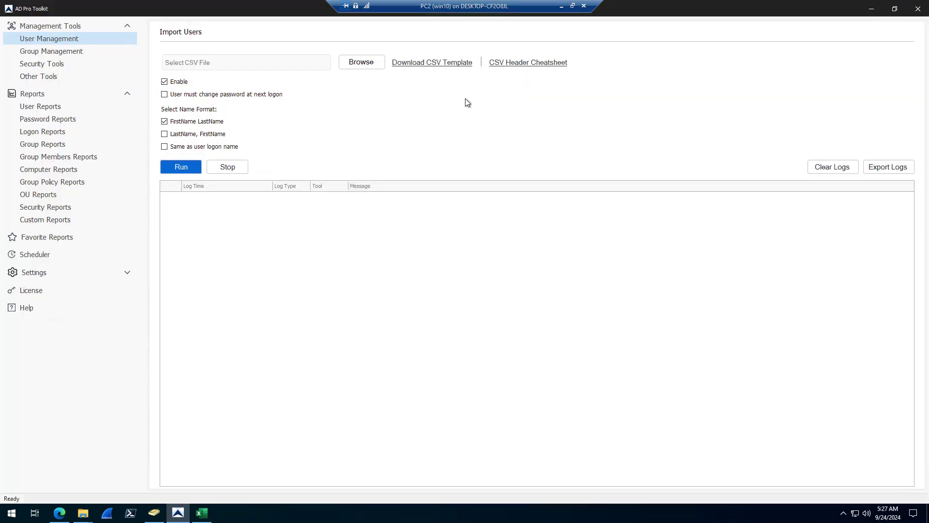
left_click(533, 66)
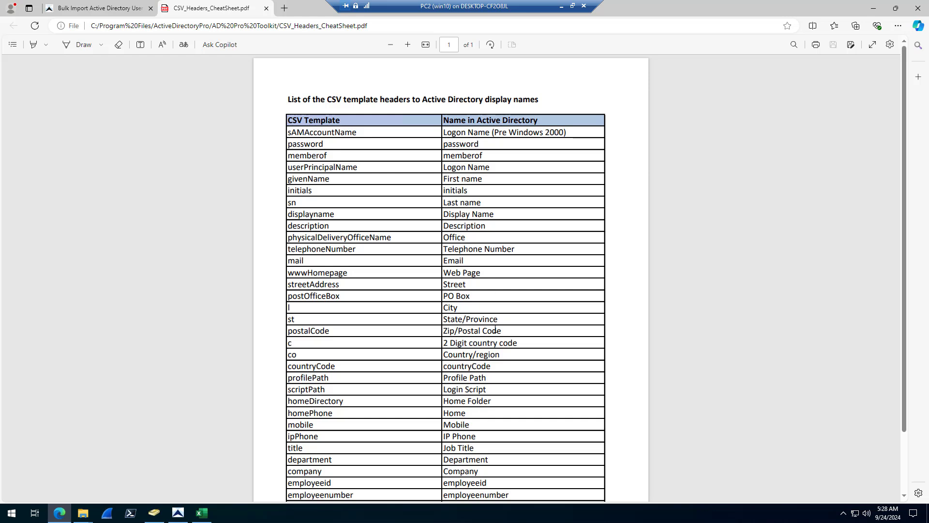
double_click(291, 203)
triple_click(484, 195)
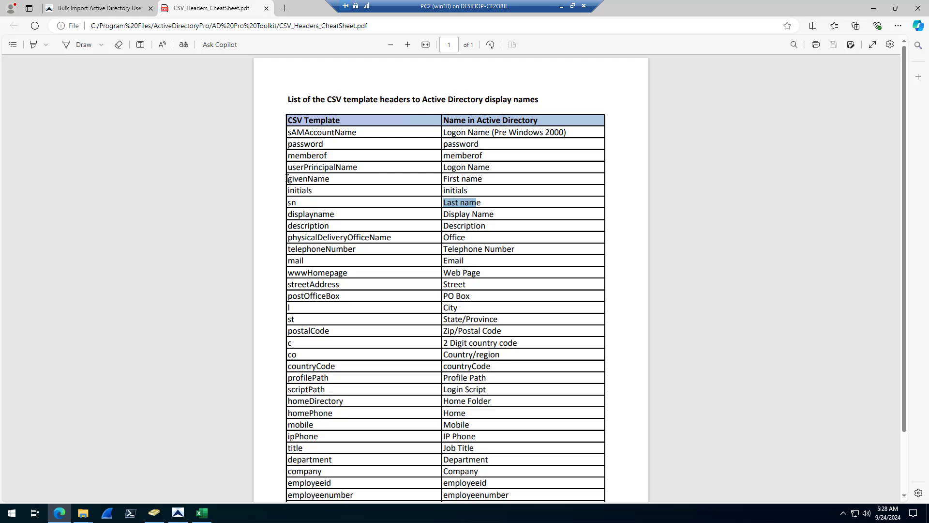
left_click_drag(287, 179, 331, 179)
left_click_drag(446, 180, 478, 180)
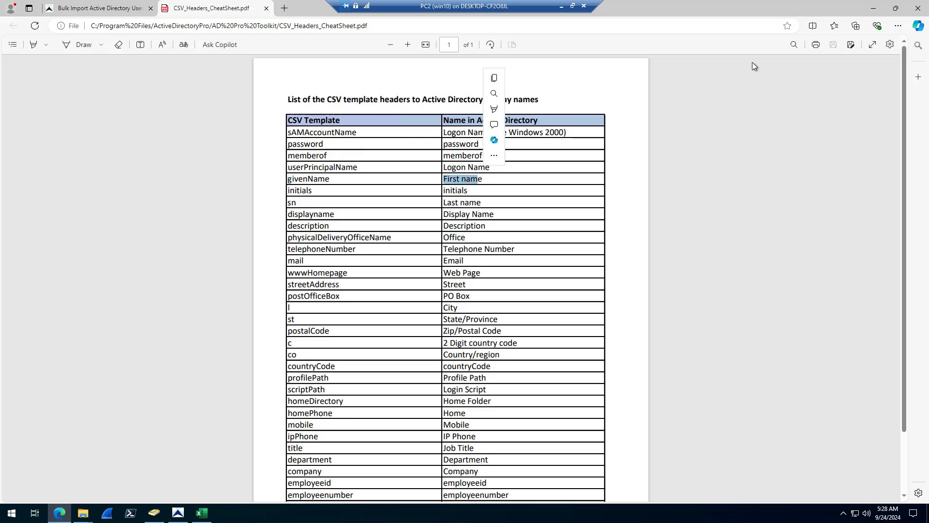
- Auto-fit column C to show OU=ADPRO Users2,DC=ad,DC=activedirectorypro,DC=com in full
left_click(873, 8)
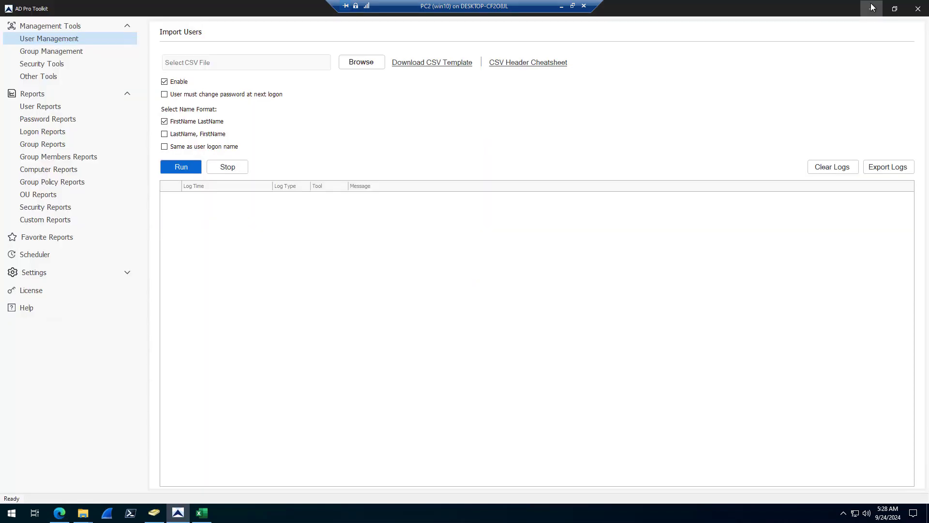
left_click(203, 513)
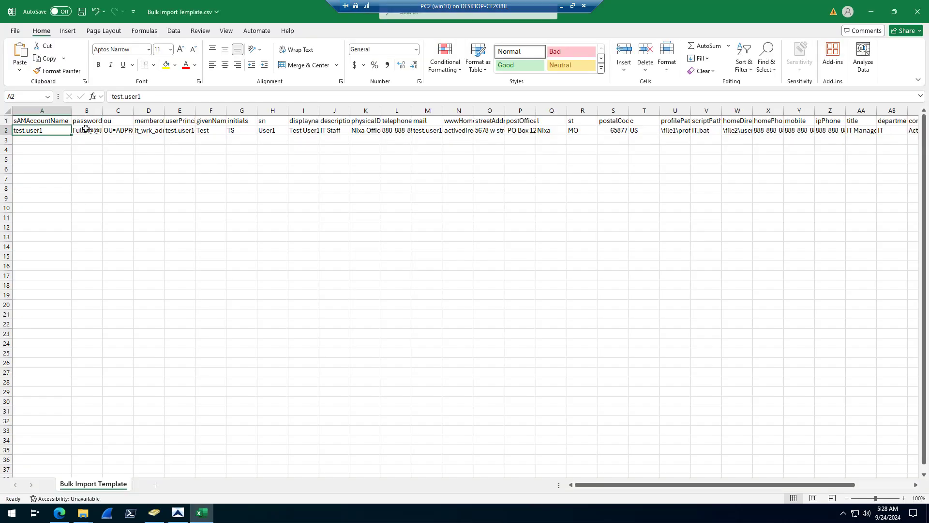
double_click(133, 110)
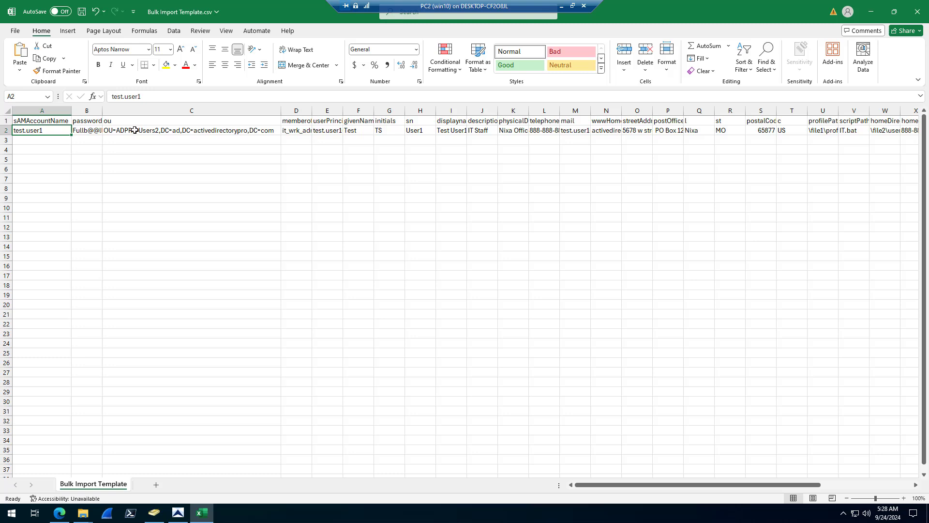
left_click(129, 131)
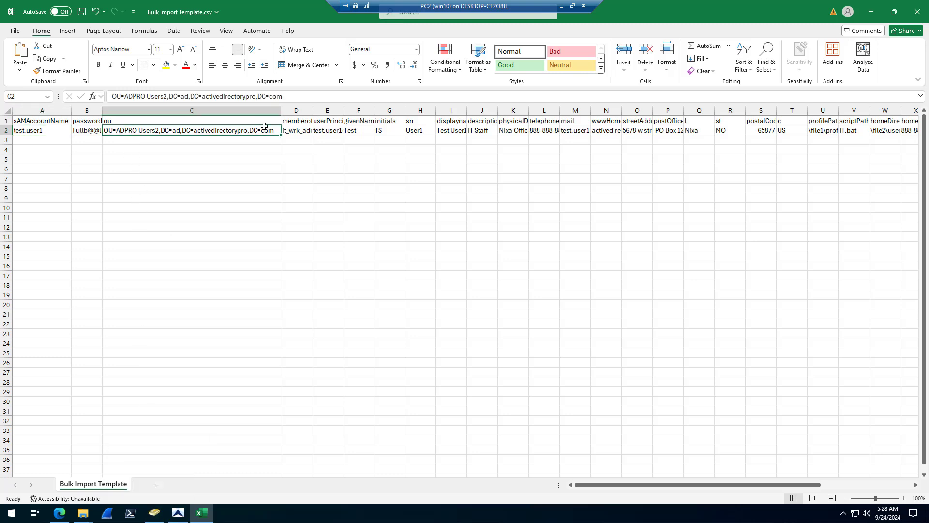
- View the DEMO OU's distinguishedName in its Properties Attribute Editor
left_click(153, 513)
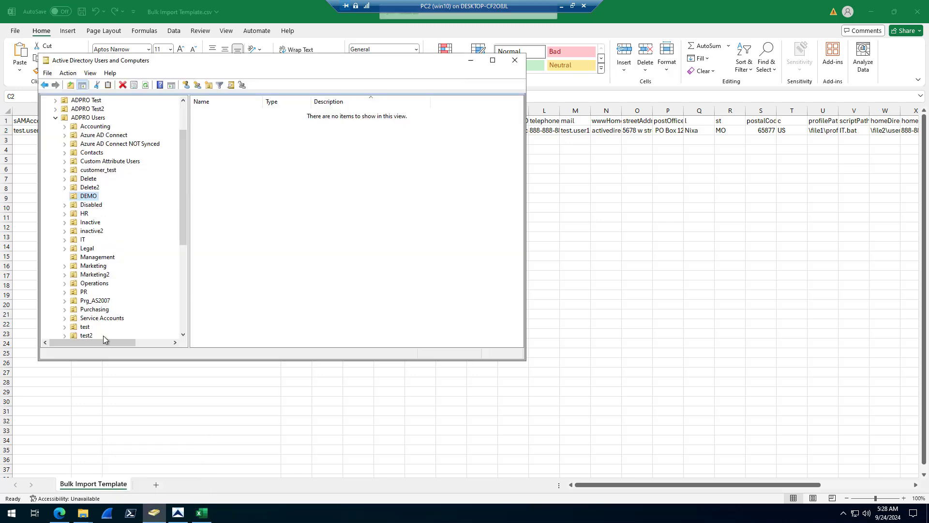
right_click(89, 197)
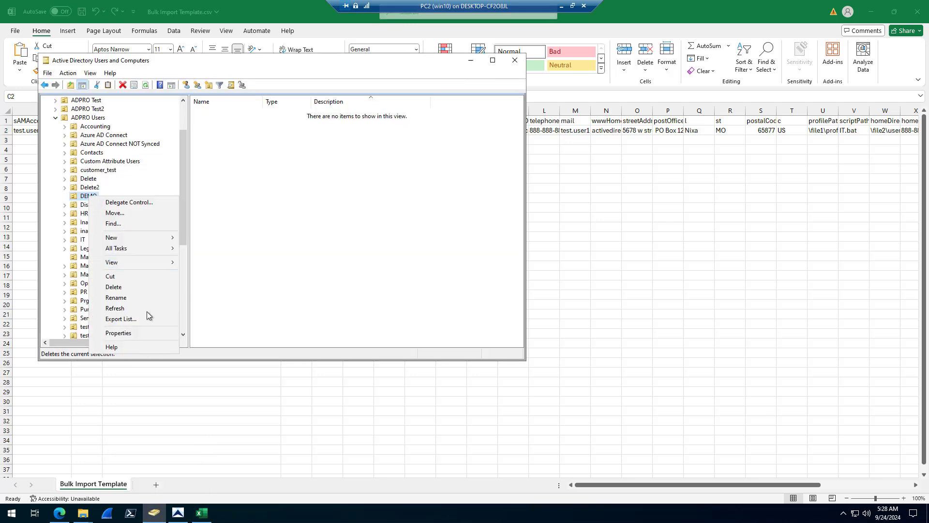
left_click(136, 332)
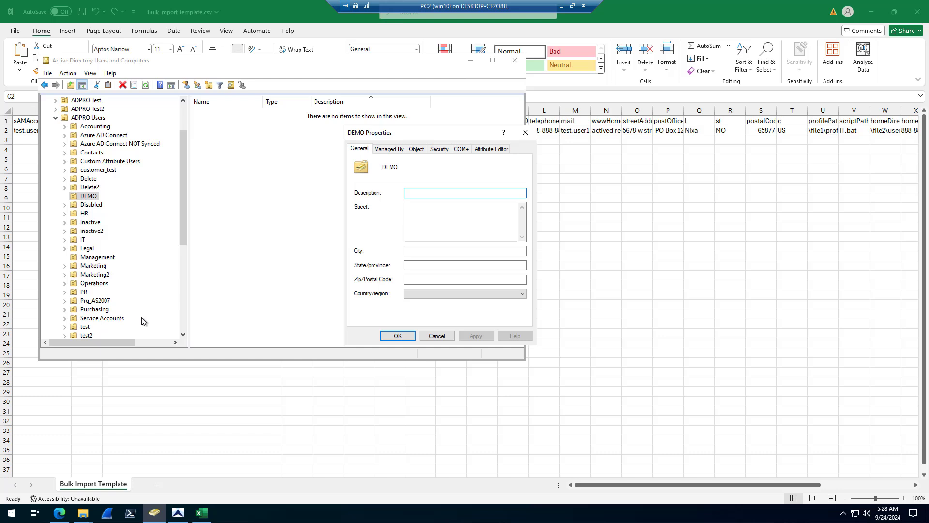
left_click(497, 150)
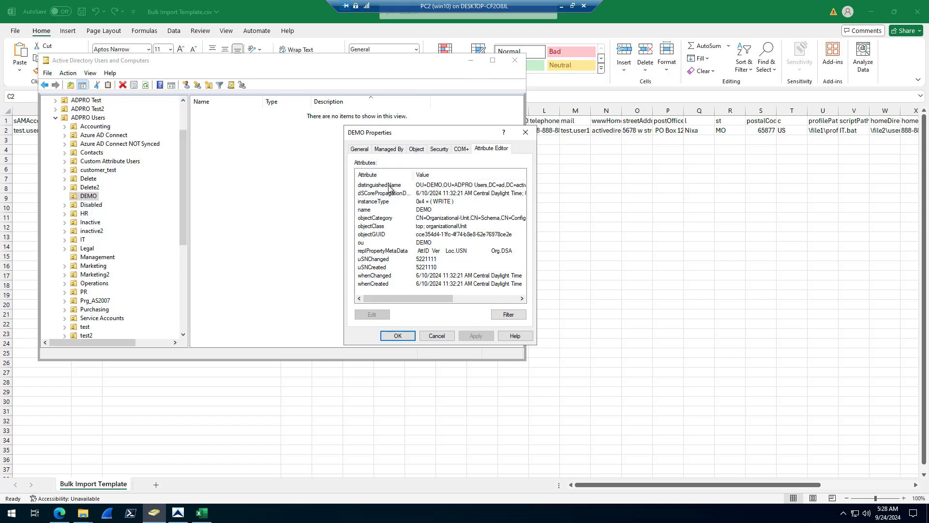
double_click(390, 186)
key("ctrl+c")
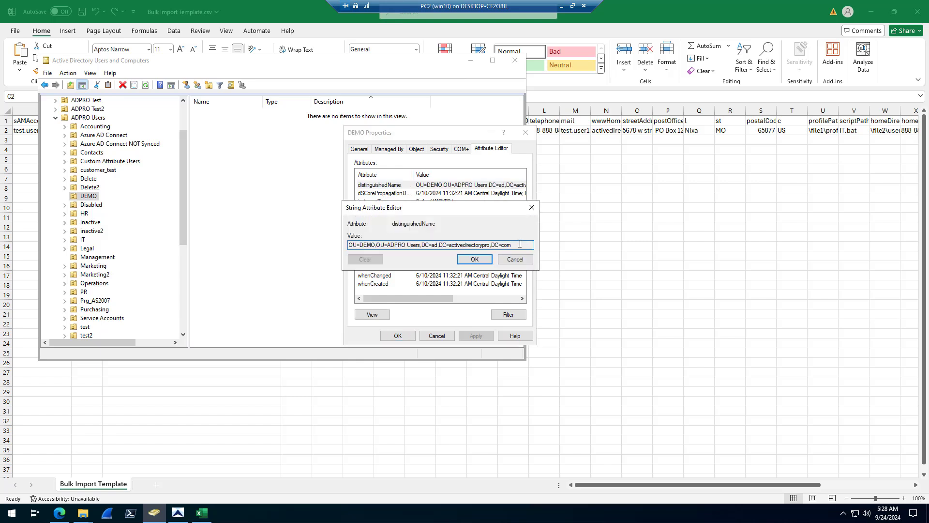
- Replace C2's ou value with the DEMO OU path OU=DEMO,OU=ADPRO Users,DC=ad,DC=activedirectorypro,DC=com
key("alt+Tab")
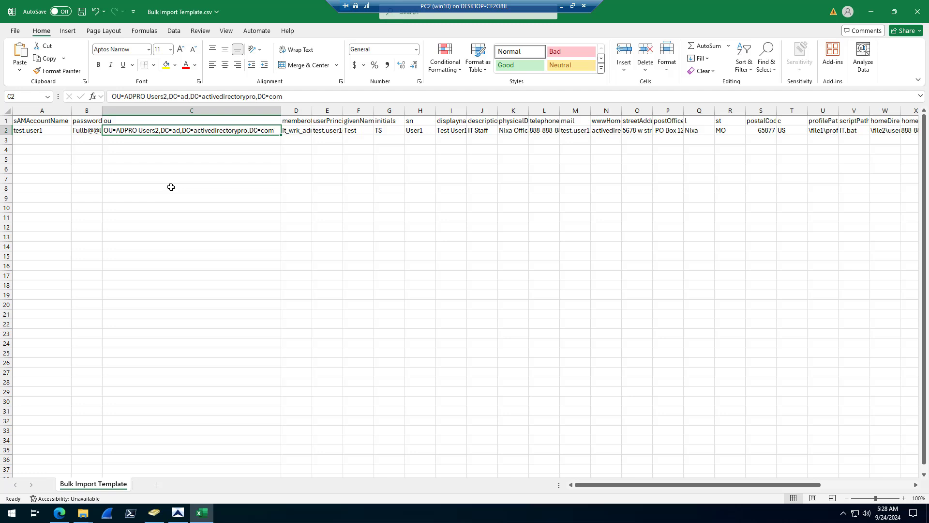
key("ctrl+a")
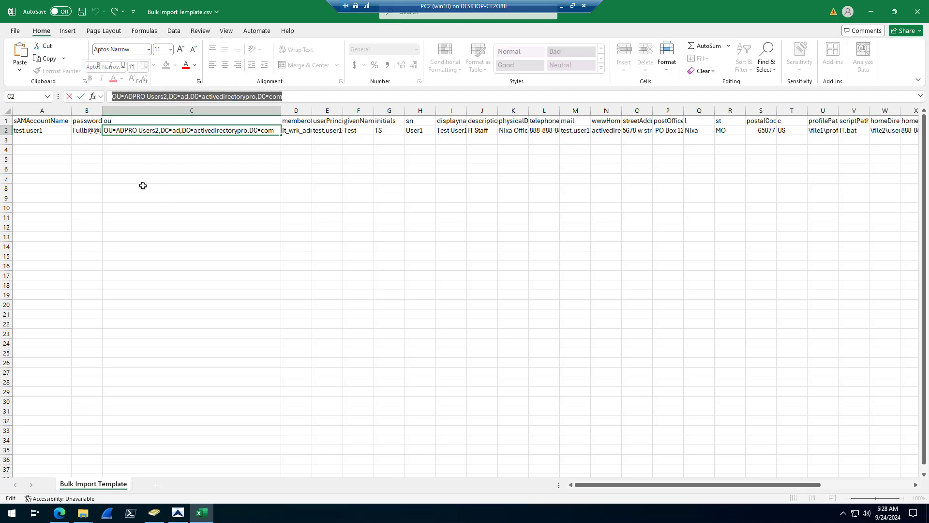
key("ctrl+v")
left_click(187, 227)
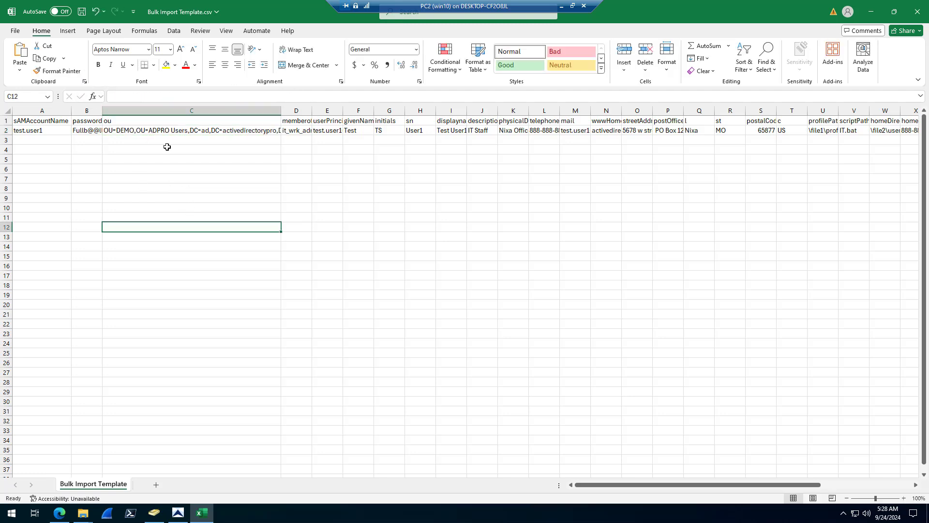
- Auto-fit columns C, D, I and K to show the OU path, memberof, displayname and office headers
double_click(280, 108)
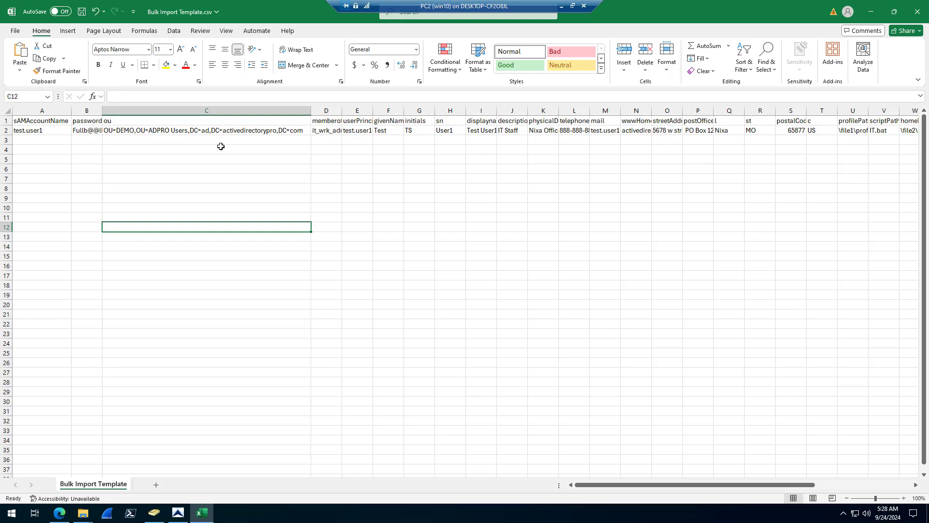
double_click(343, 108)
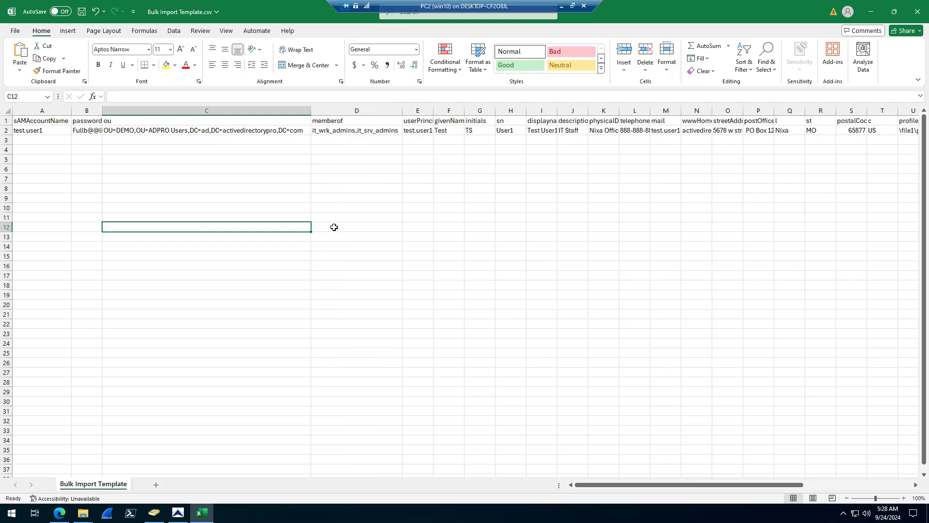
left_click(332, 131)
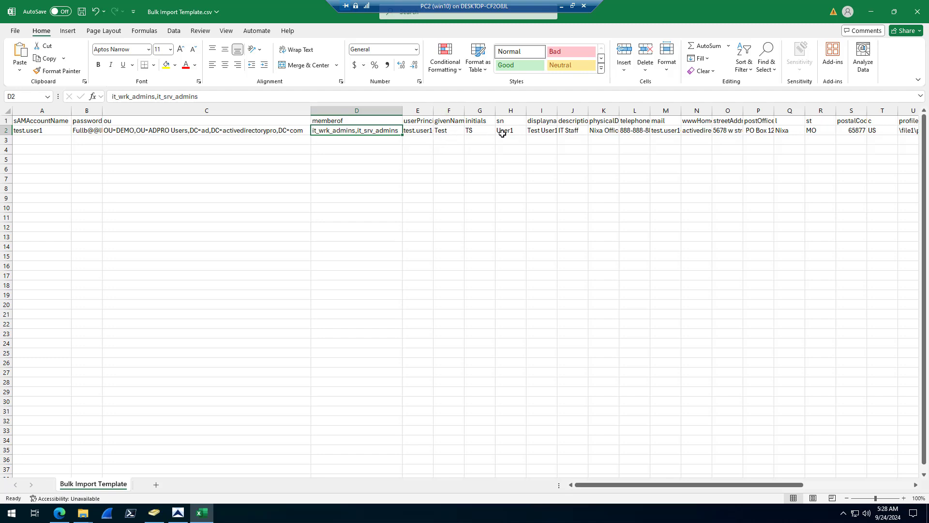
double_click(557, 110)
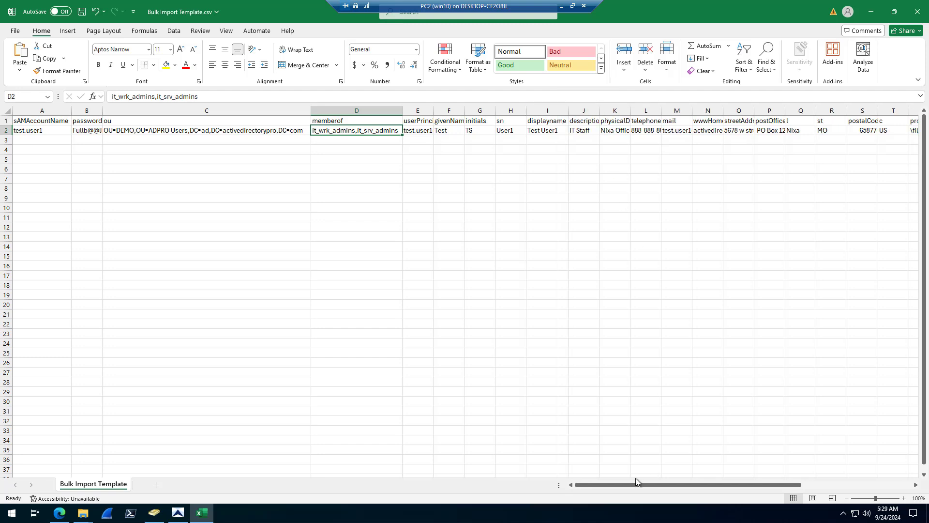
left_click_drag(635, 484, 693, 485)
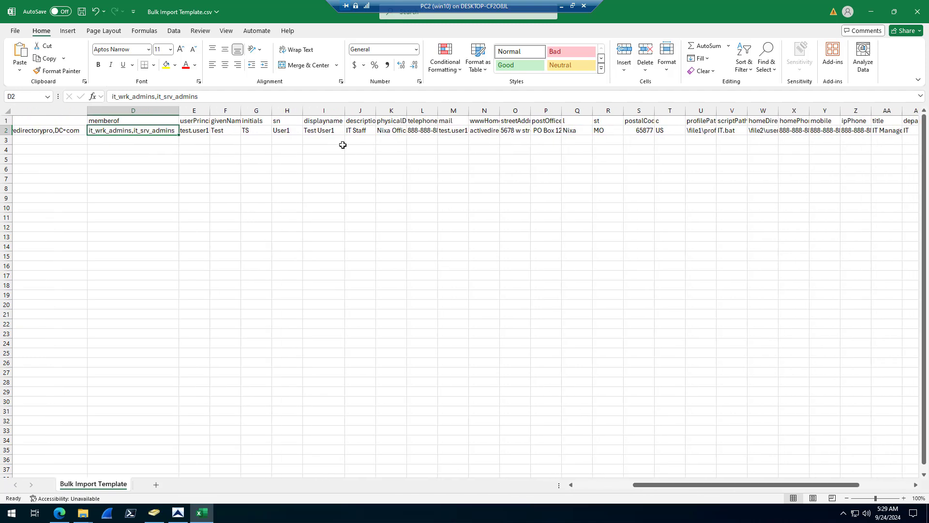
double_click(407, 110)
left_click(395, 122)
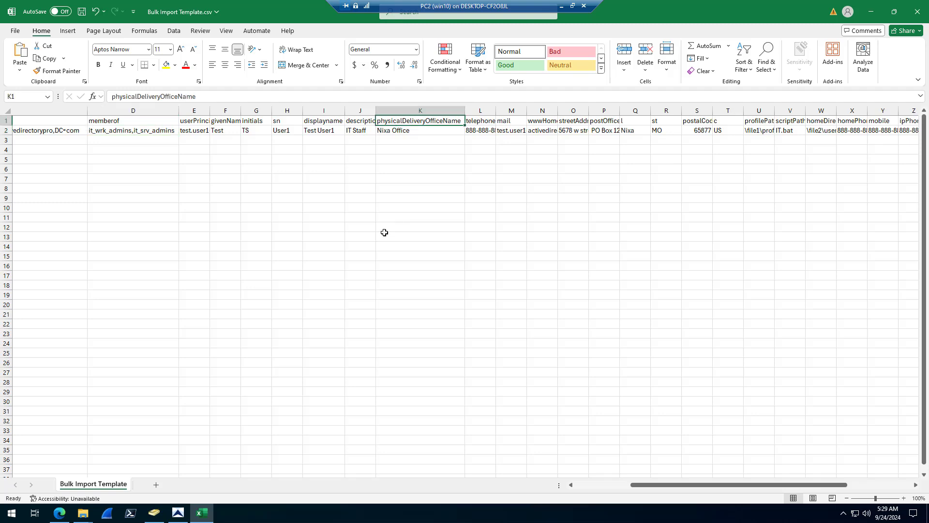
- Open a user's properties from the Disabled OU to compare its fields, then return to Excel
left_click(154, 513)
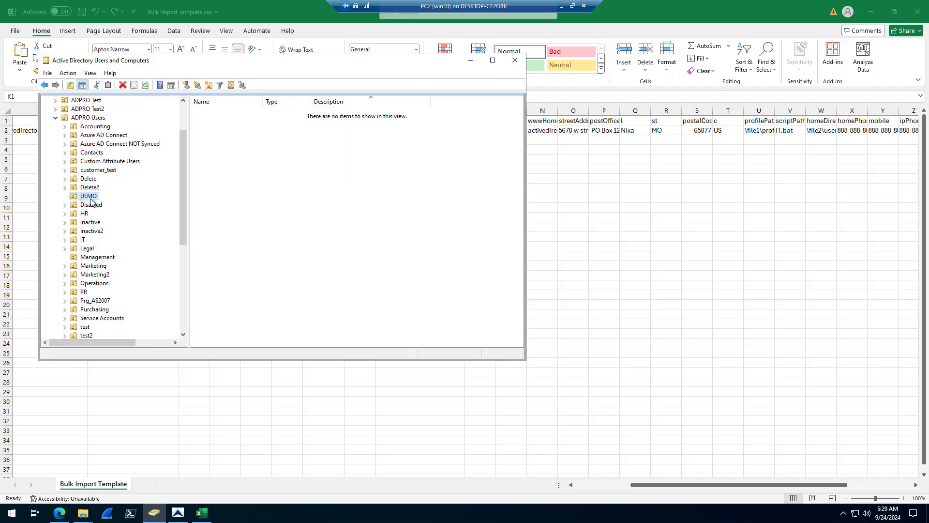
left_click(87, 206)
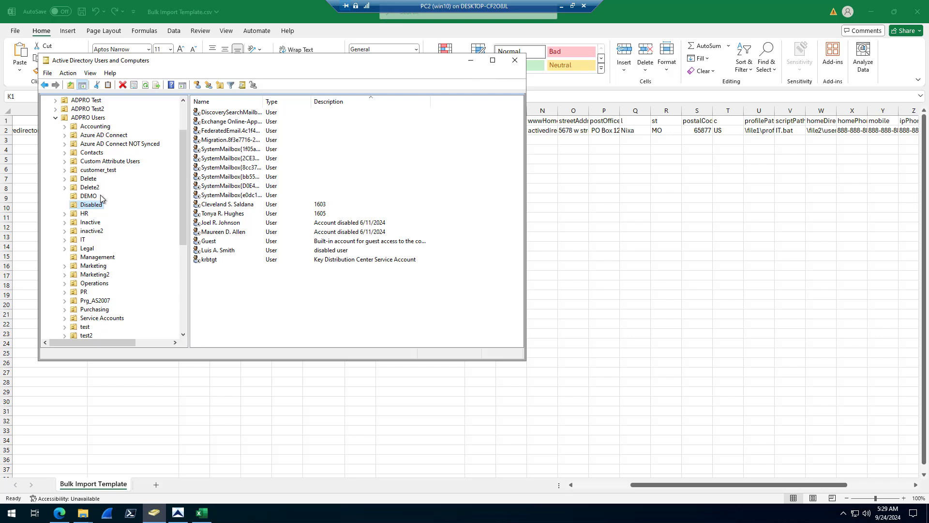
double_click(213, 234)
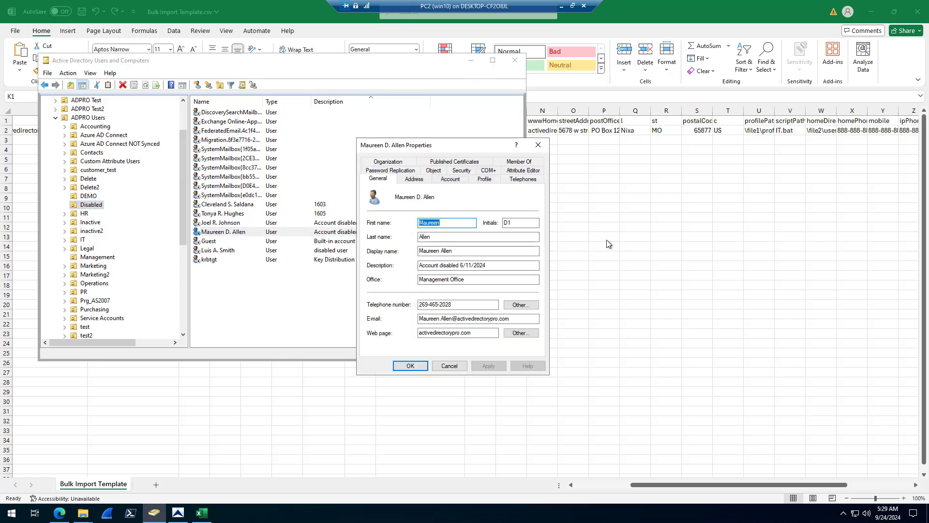
key("alt+Tab")
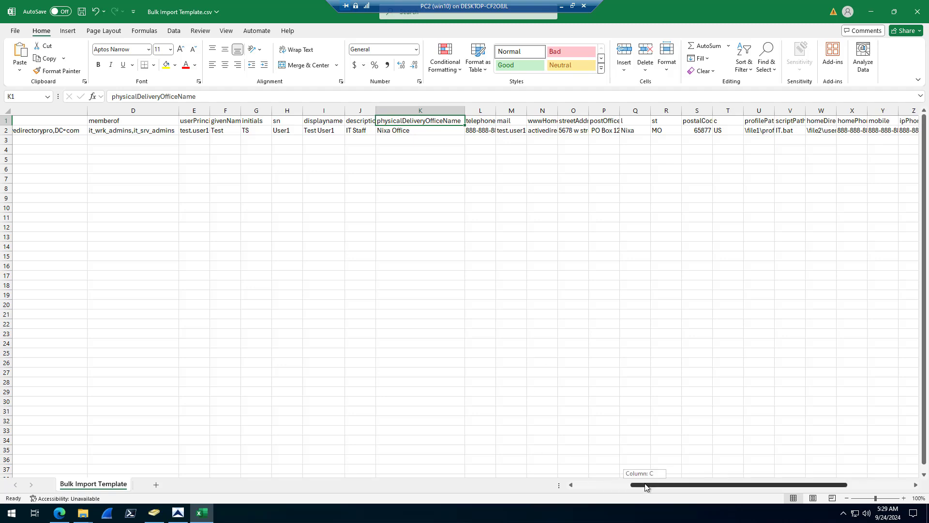
- Review the mail, l and st headers, then auto-fit column U to show \file1\profiles\%username%
left_click_drag(645, 485, 686, 485)
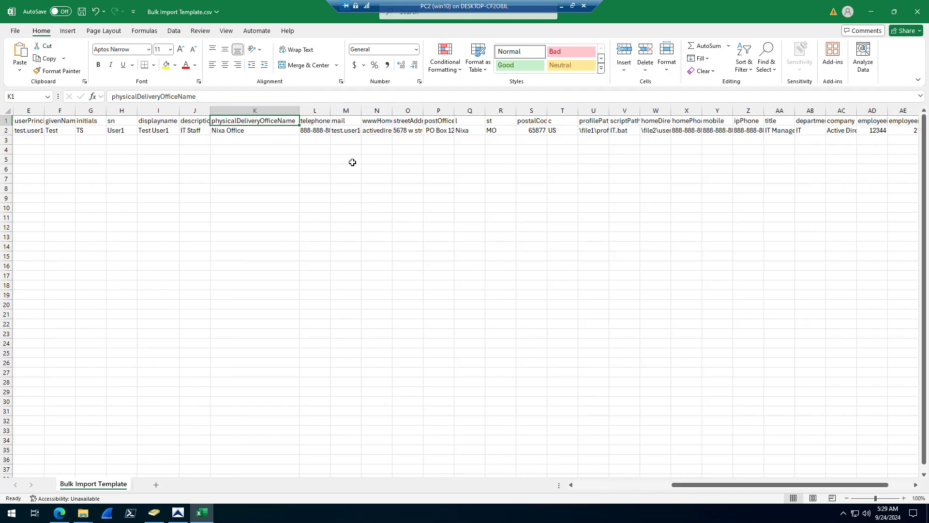
left_click_drag(331, 110, 330, 110)
left_click(349, 121)
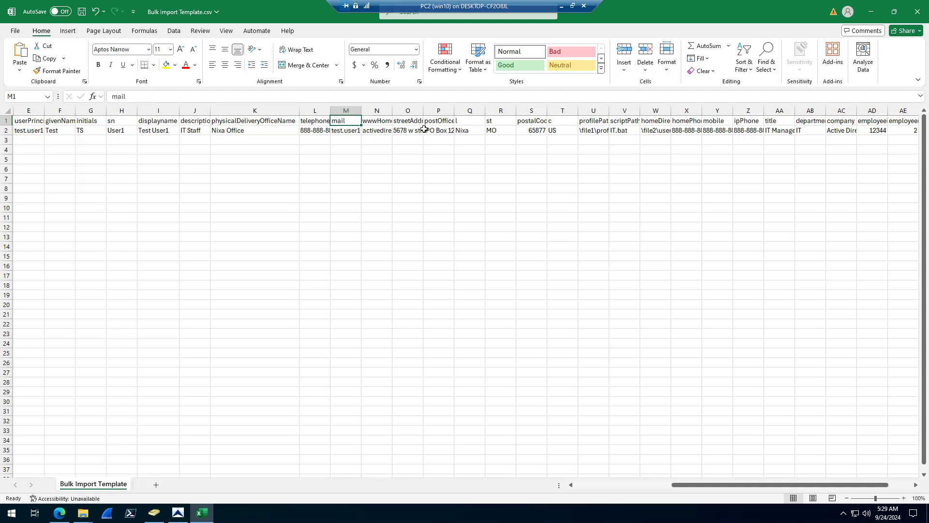
left_click(460, 121)
left_click(496, 121)
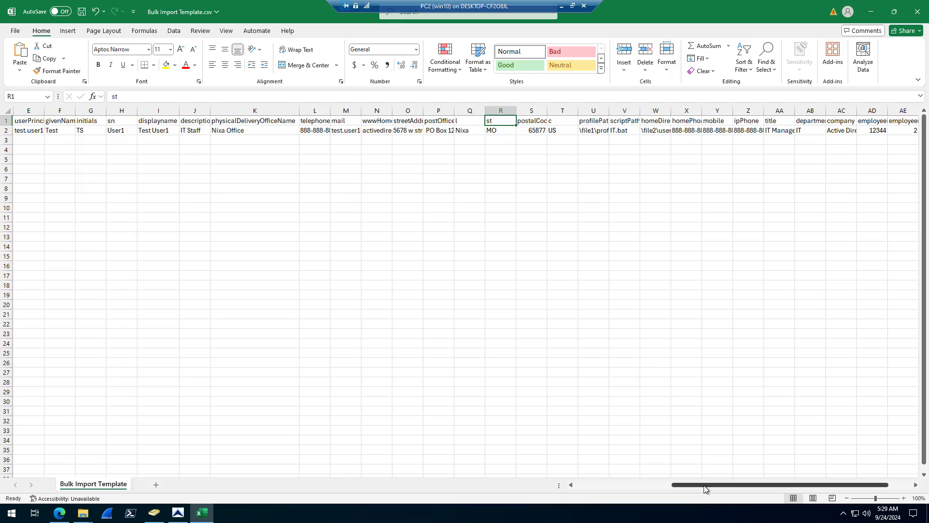
left_click_drag(703, 488, 725, 488)
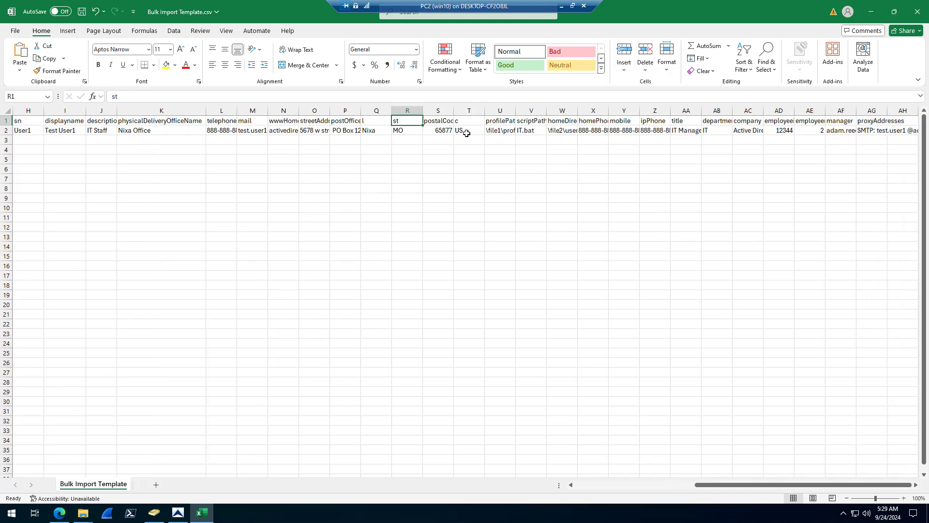
double_click(517, 107)
left_click(606, 107)
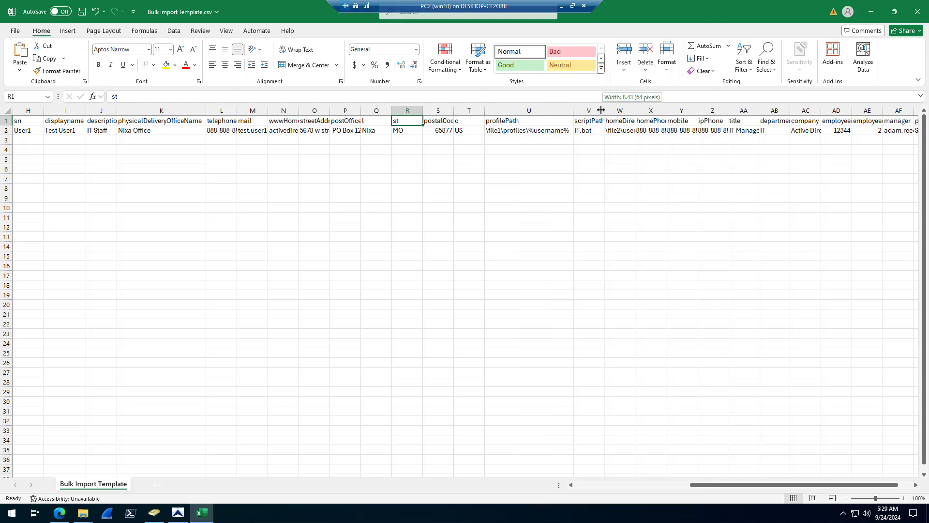
- Inspect the disabled user's Account and Profile tabs, then cancel without changes
left_click(154, 513)
double_click(224, 232)
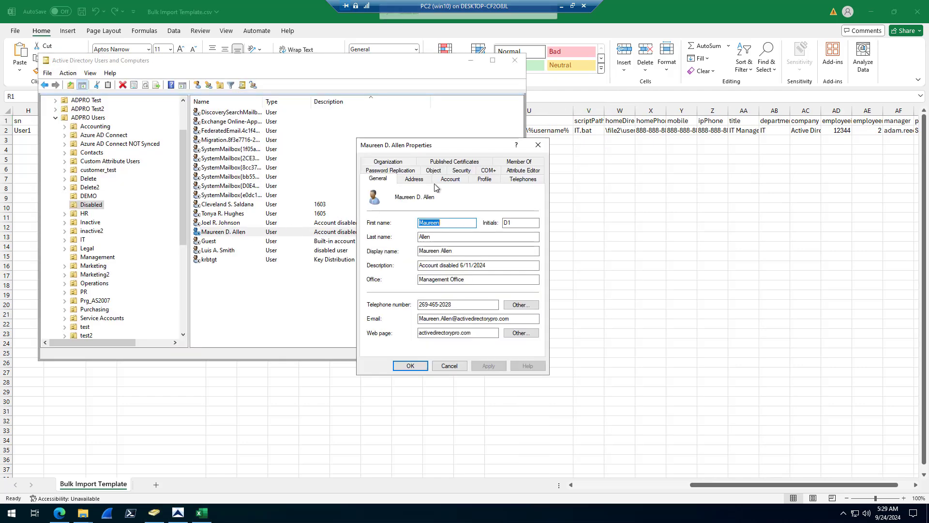
left_click(450, 179)
left_click(485, 179)
left_click(453, 205)
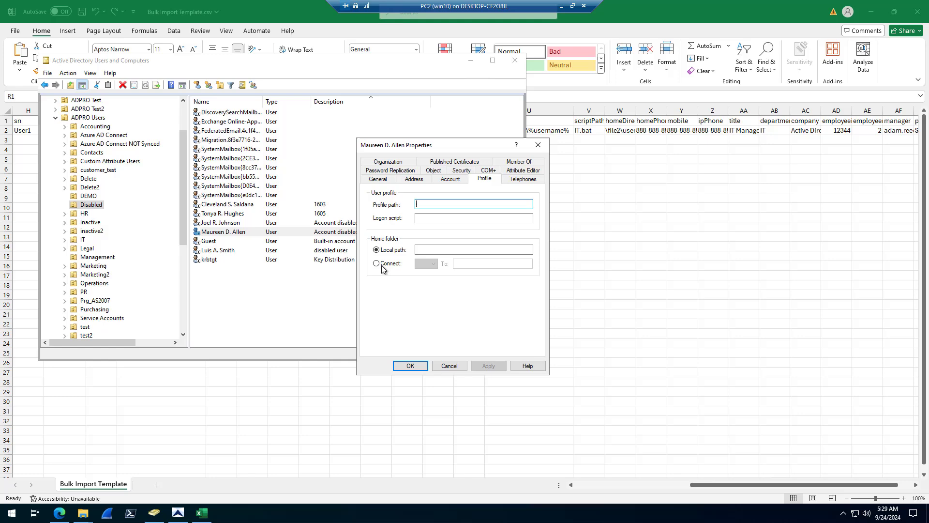
left_click(449, 366)
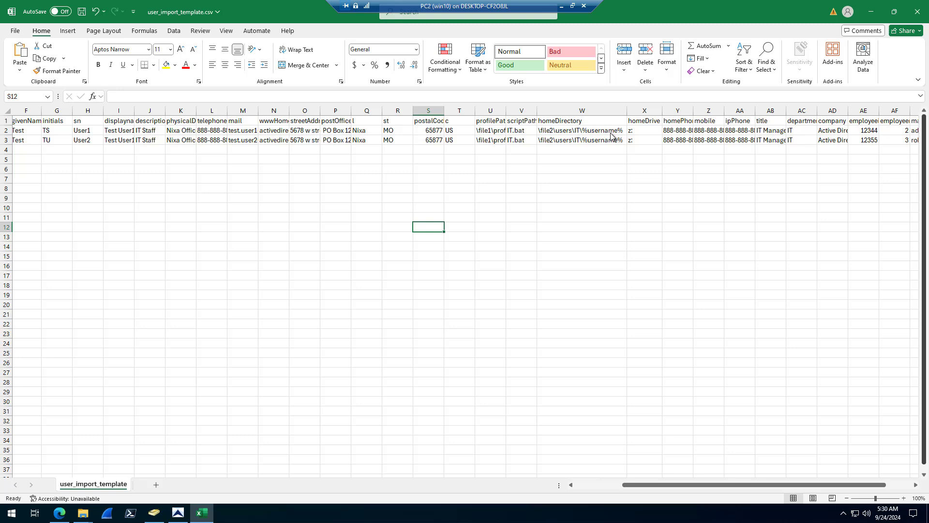
- Inspect the template's homeDirectory, employeeid, manager and proxyAddresses columns for the two test users
left_click(558, 122)
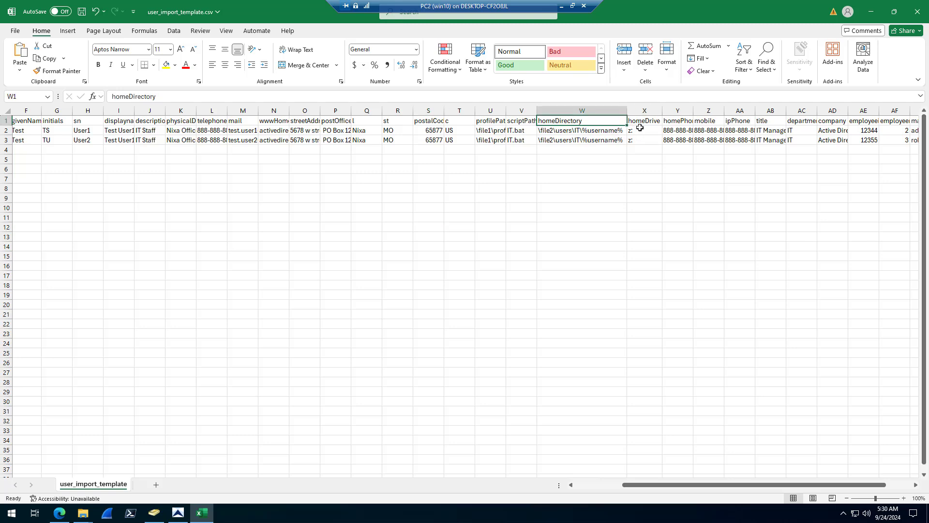
left_click(668, 360)
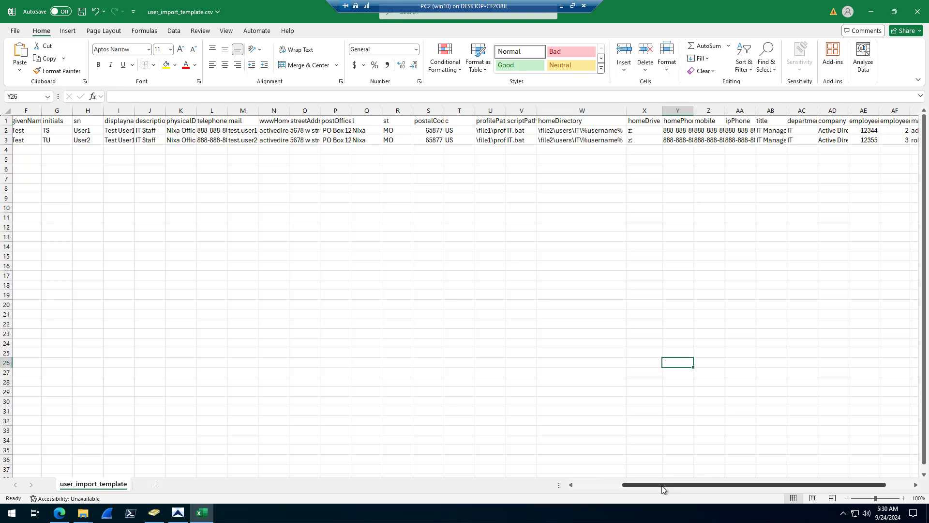
left_click_drag(664, 485, 709, 487)
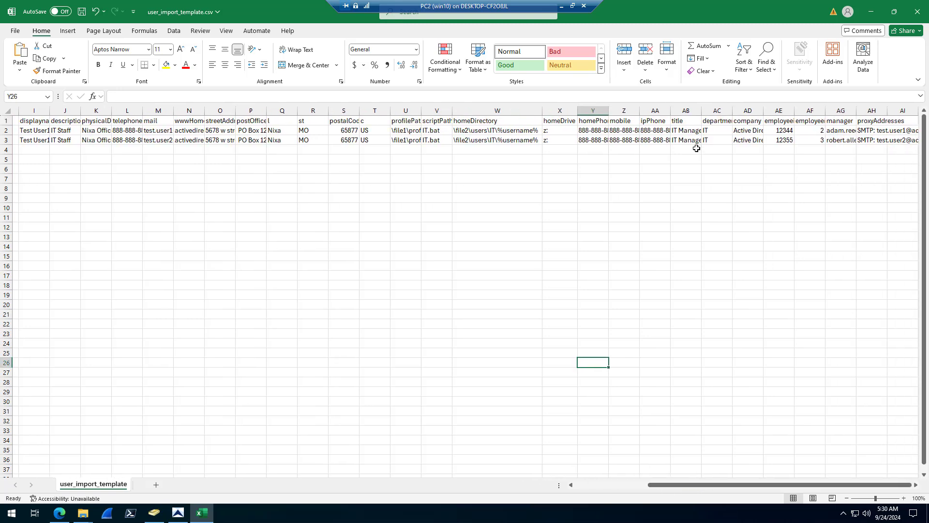
left_click(780, 121)
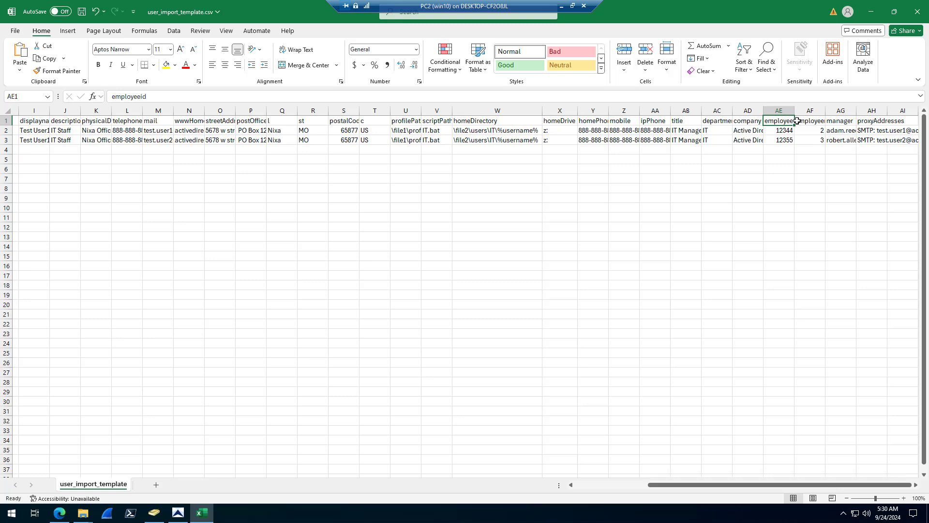
left_click(840, 121)
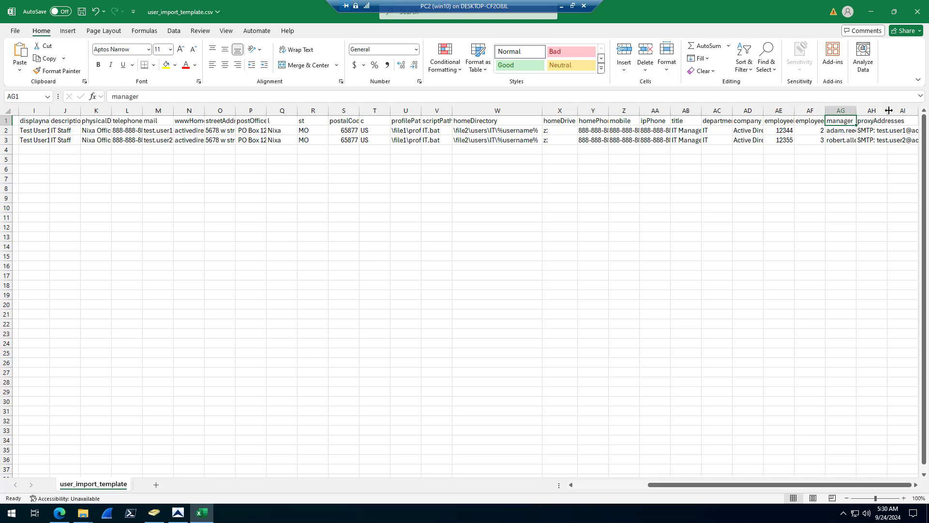
left_click(874, 130)
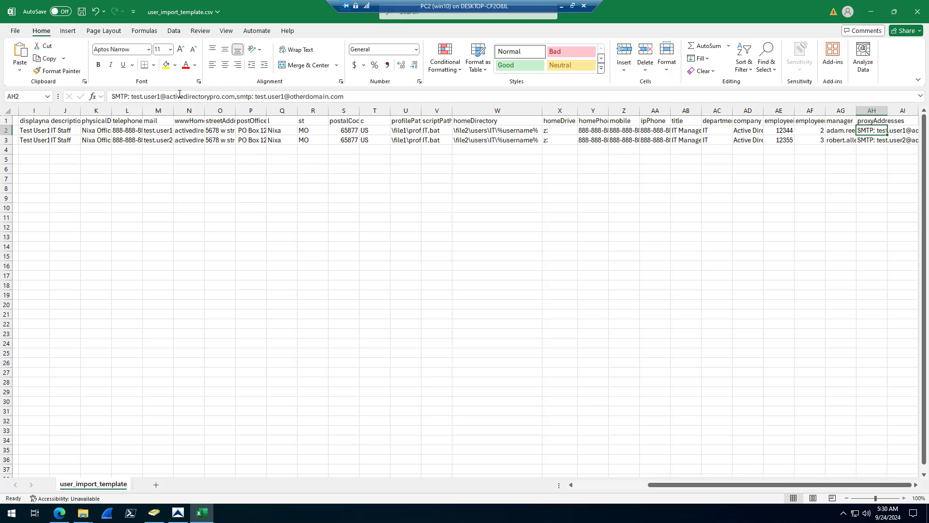
type("m")
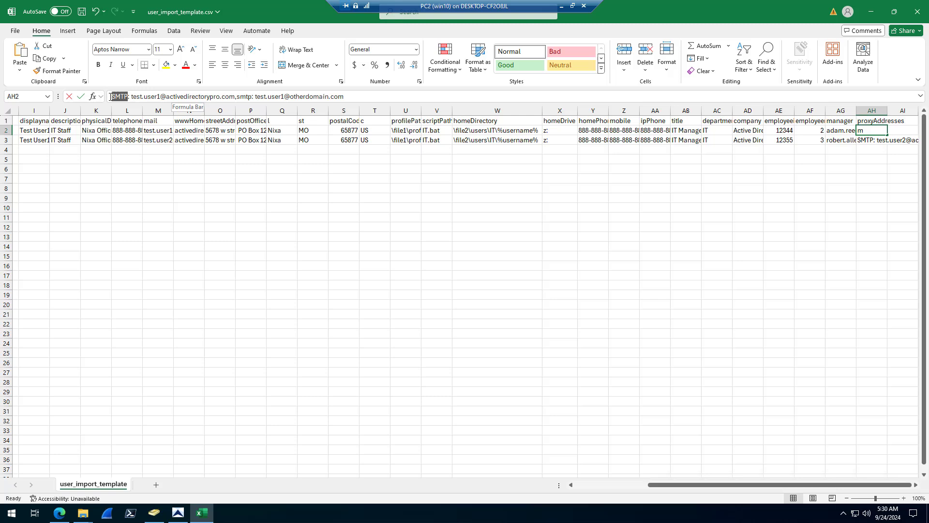
left_click_drag(667, 485, 592, 482)
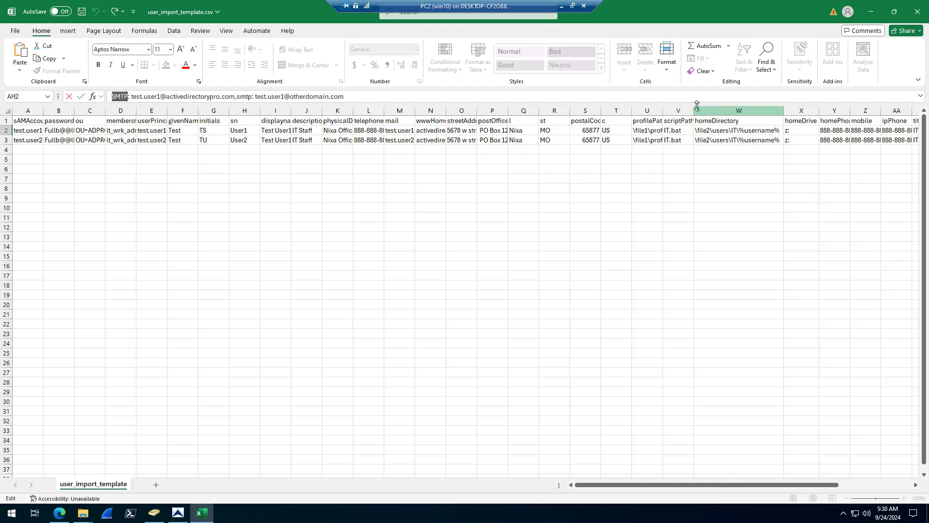
- Select columns U to AA, starting at profilePath, and delete them
left_click(647, 111)
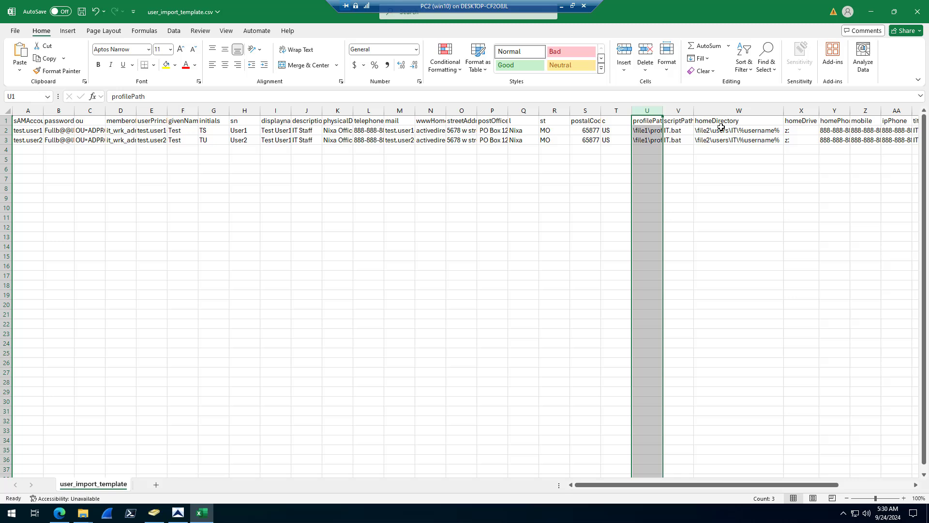
left_click_drag(730, 109, 901, 110)
right_click(828, 110)
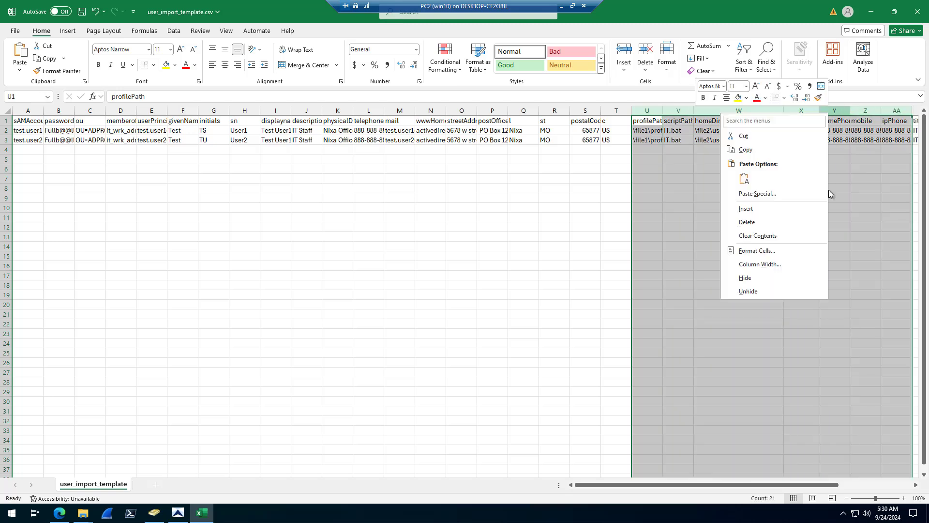
key("Escape")
key("ctrl+minus")
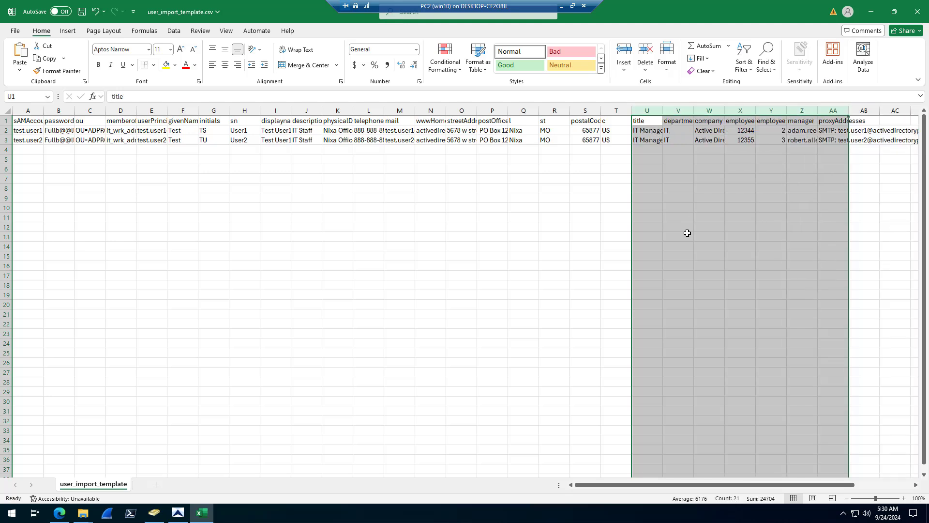
left_click(686, 236)
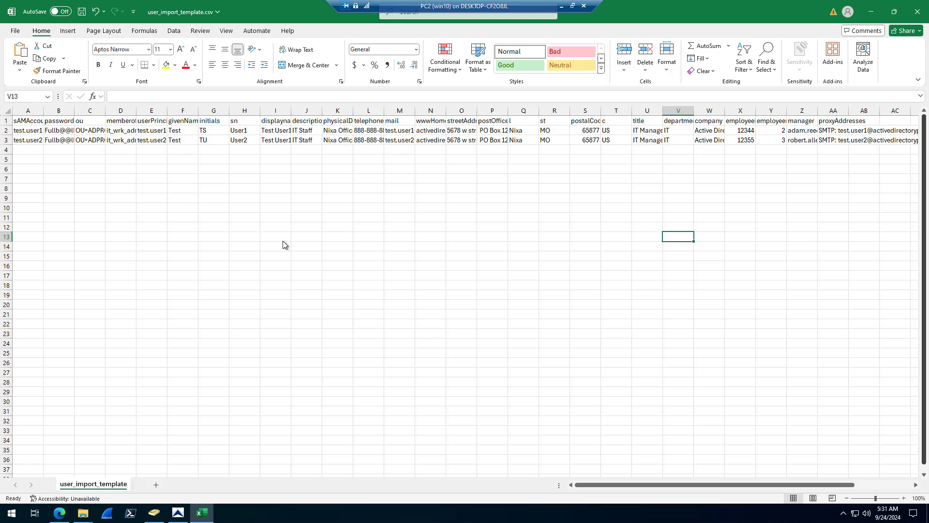
left_click(154, 514)
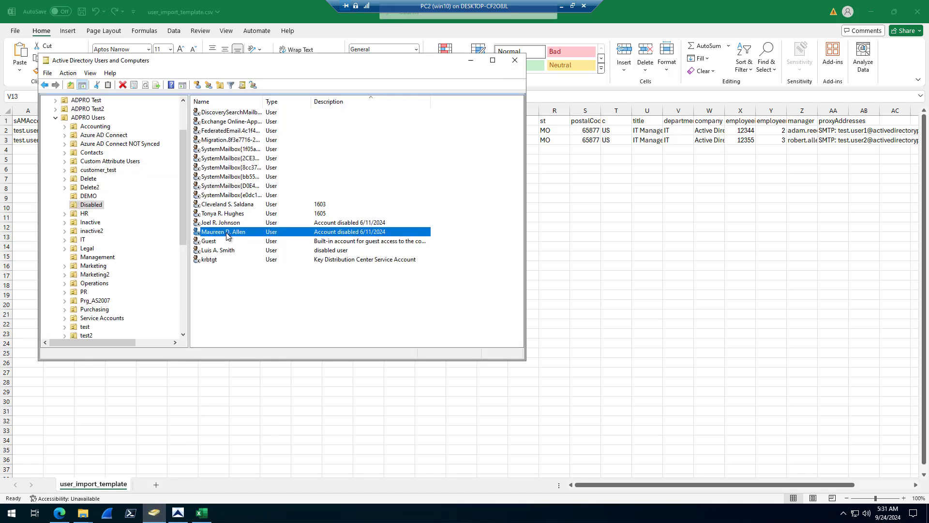
right_click(226, 236)
left_click(253, 378)
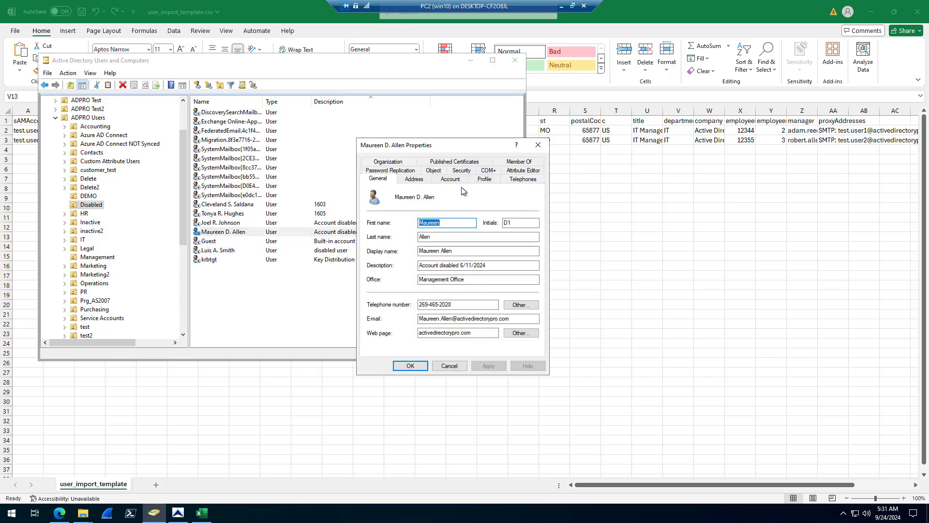
left_click(524, 170)
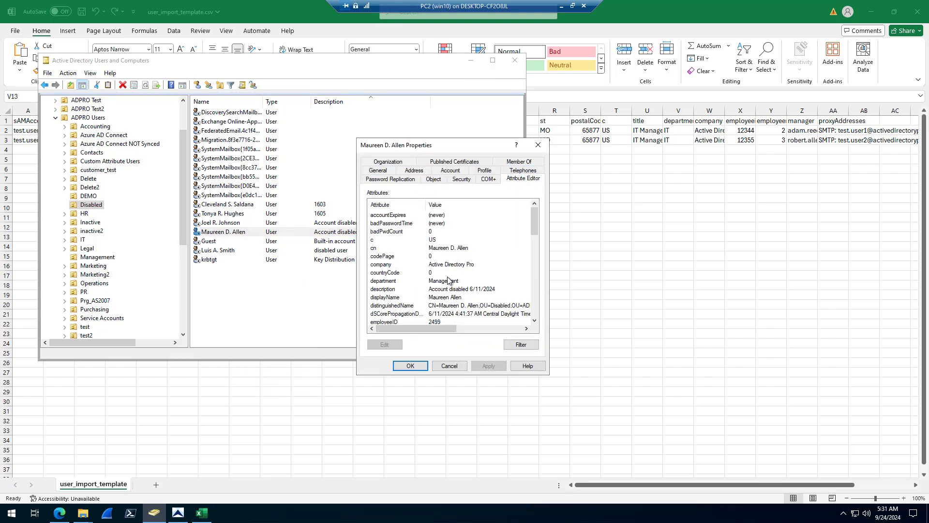
left_click(449, 272)
scroll(450, 270, "down", 10)
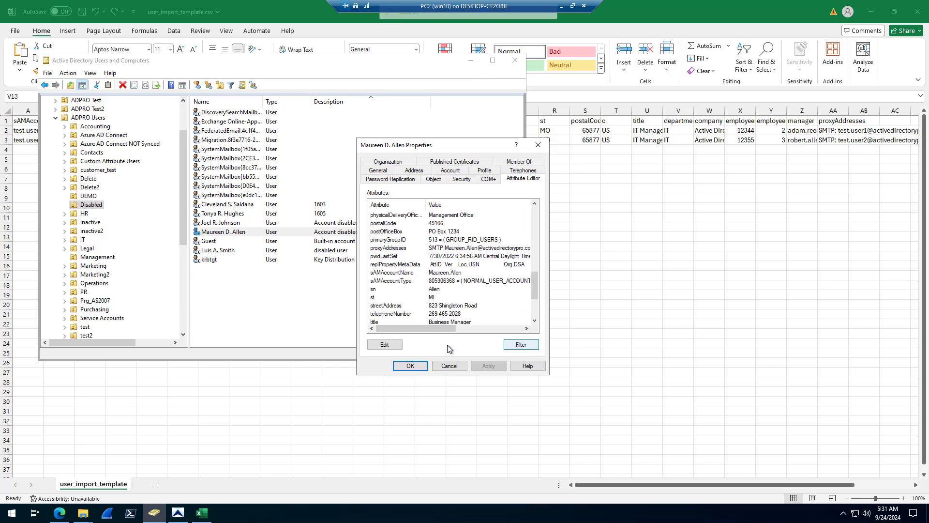
left_click(382, 345)
left_click(527, 281)
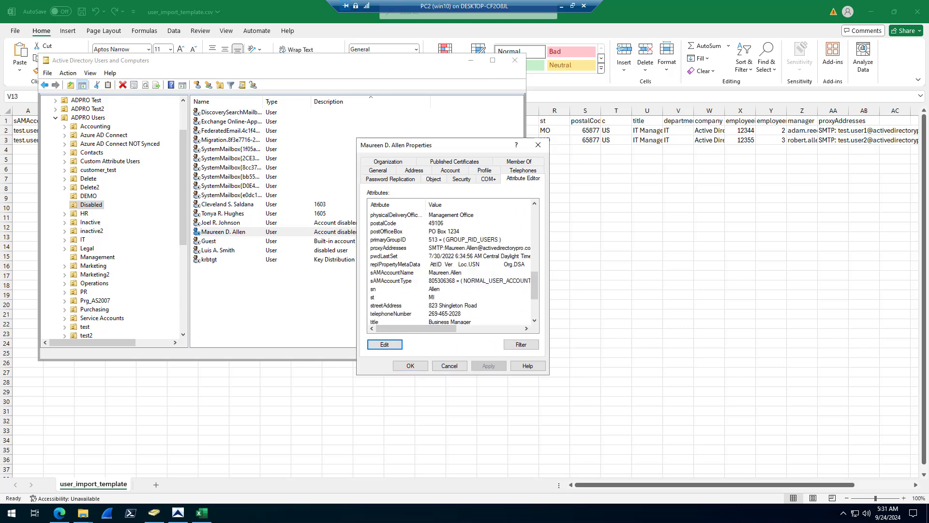
scroll(484, 253, "up", 10)
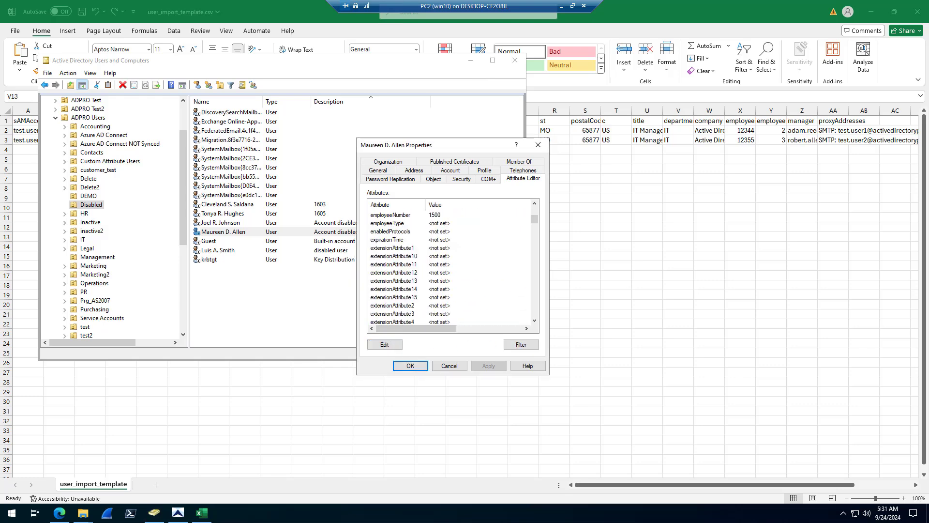
double_click(381, 249)
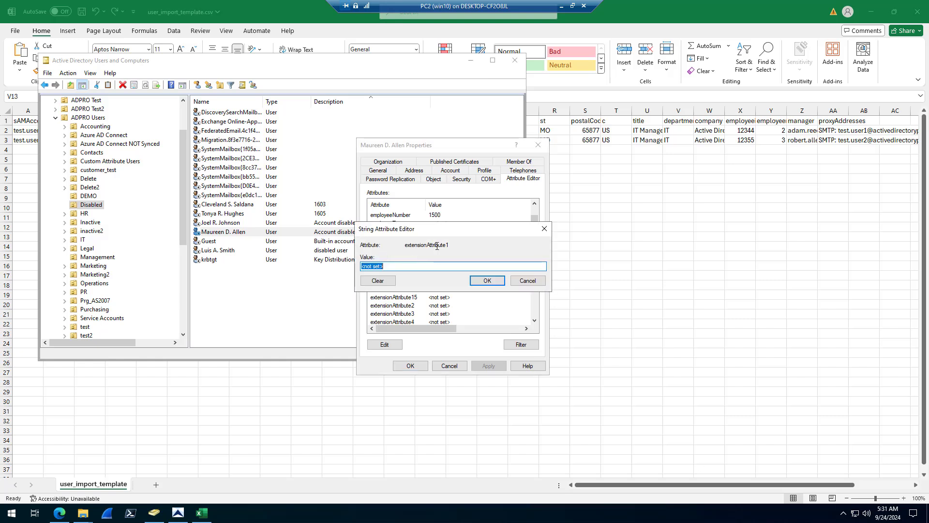
left_click_drag(451, 245, 404, 244)
key("ctrl+c")
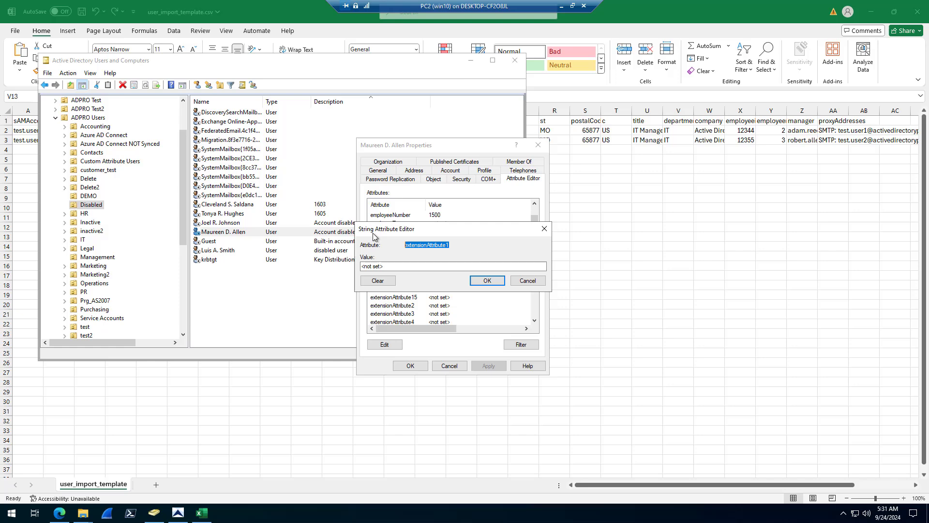
left_click(528, 281)
left_click(449, 365)
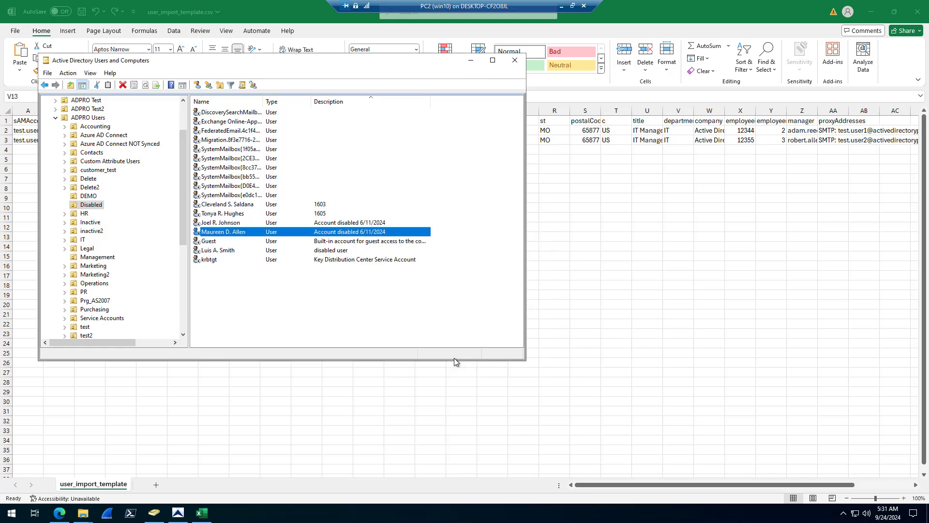
- Paste the extensionAttribute1 header into cell AC1 of the template
left_click(470, 60)
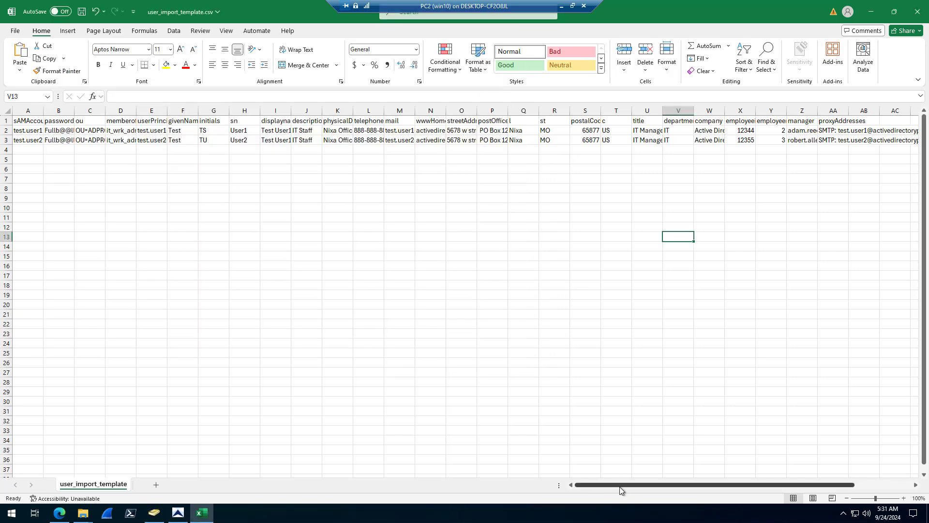
left_click_drag(611, 488, 668, 487)
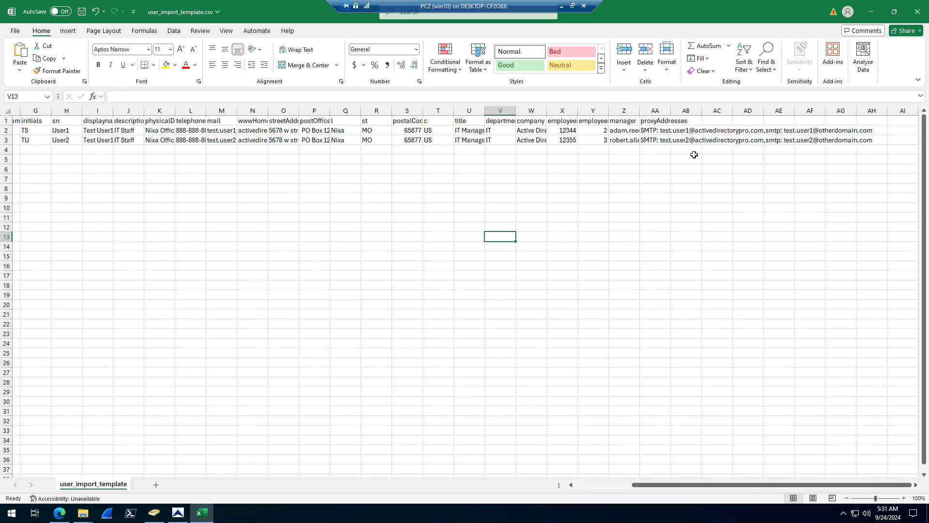
left_click(709, 111)
left_click(715, 121)
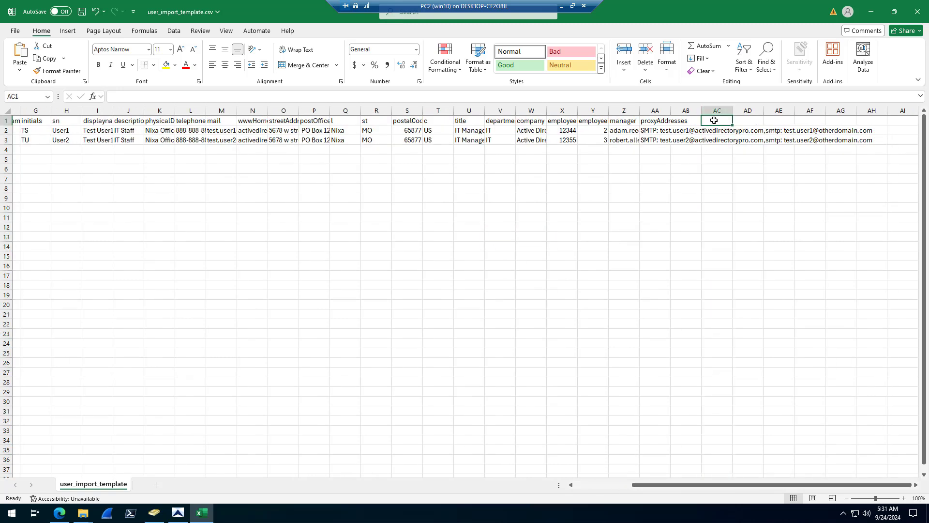
key("ctrl+v")
left_click(702, 108)
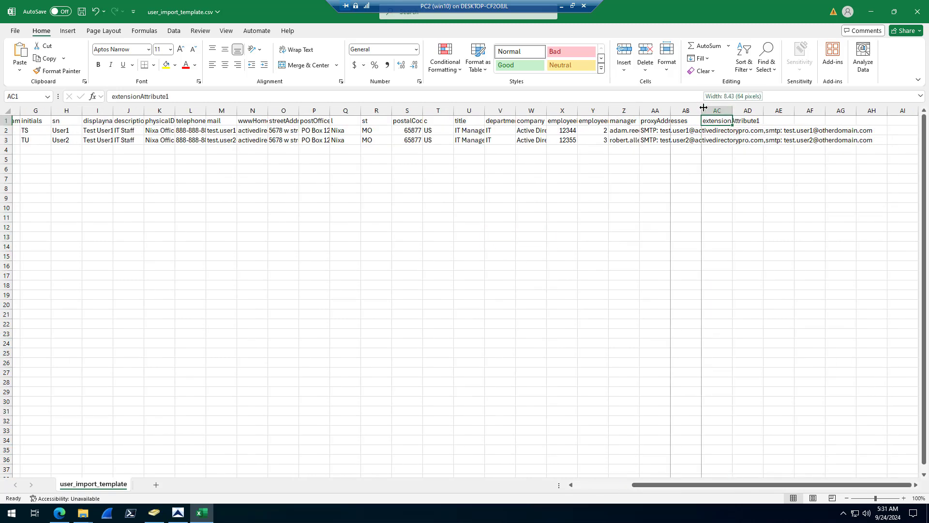
left_click(722, 188)
left_click(705, 108)
- Autofit columns AA and AC, move extensionAttribute1 into AB1, and enter 12344 in AB2
double_click(670, 111)
left_click(746, 218)
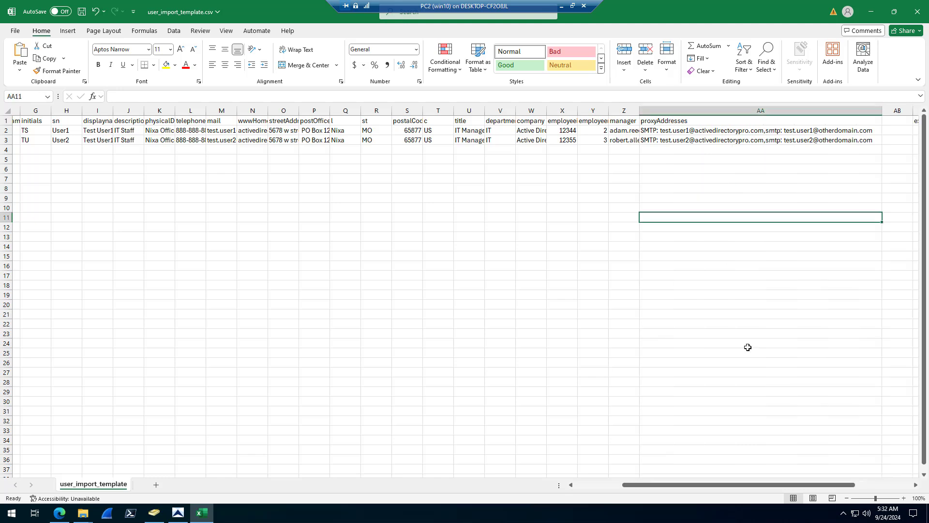
left_click_drag(705, 487, 760, 487)
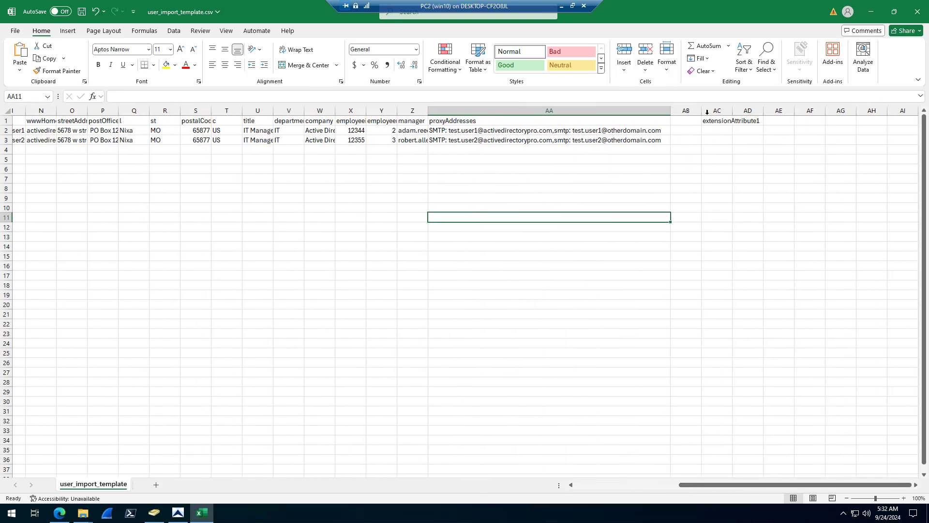
double_click(732, 110)
left_click(726, 121)
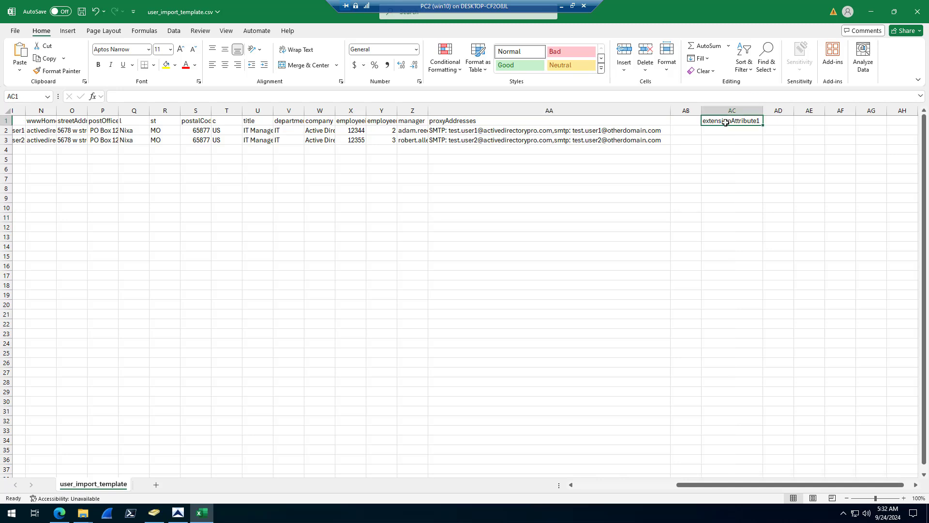
left_click_drag(702, 125, 687, 122)
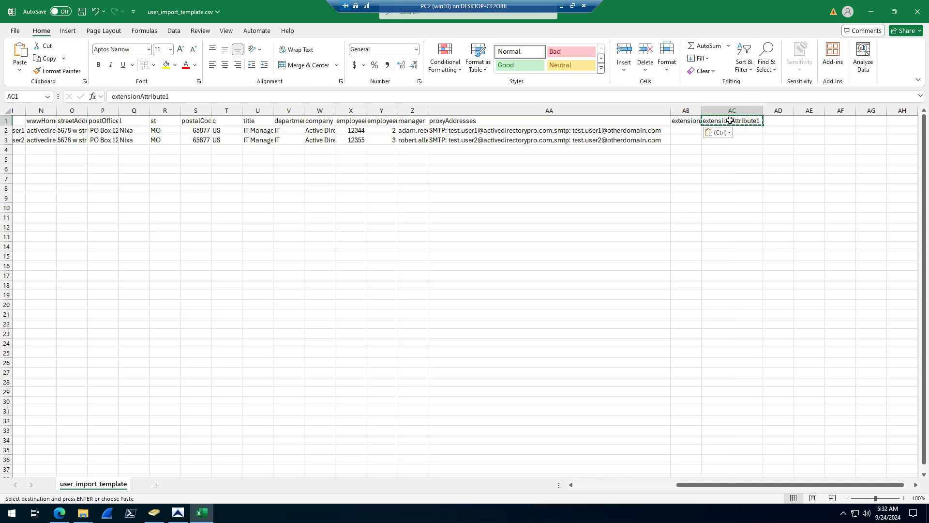
left_click(684, 132)
double_click(701, 111)
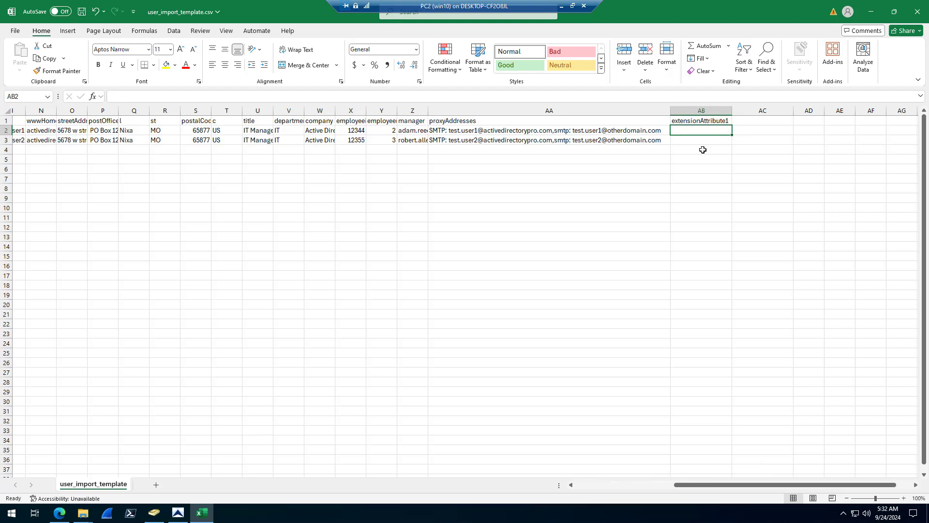
type("12344")
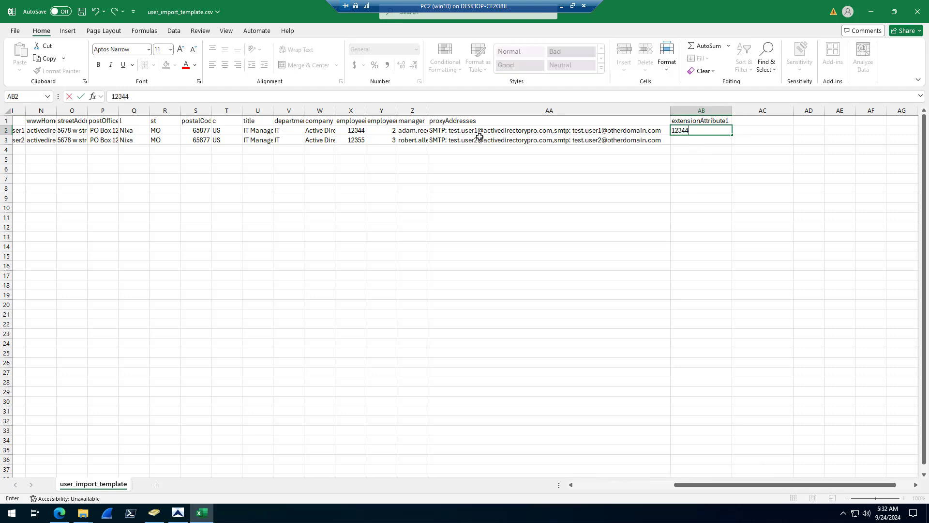
left_click_drag(698, 483, 582, 488)
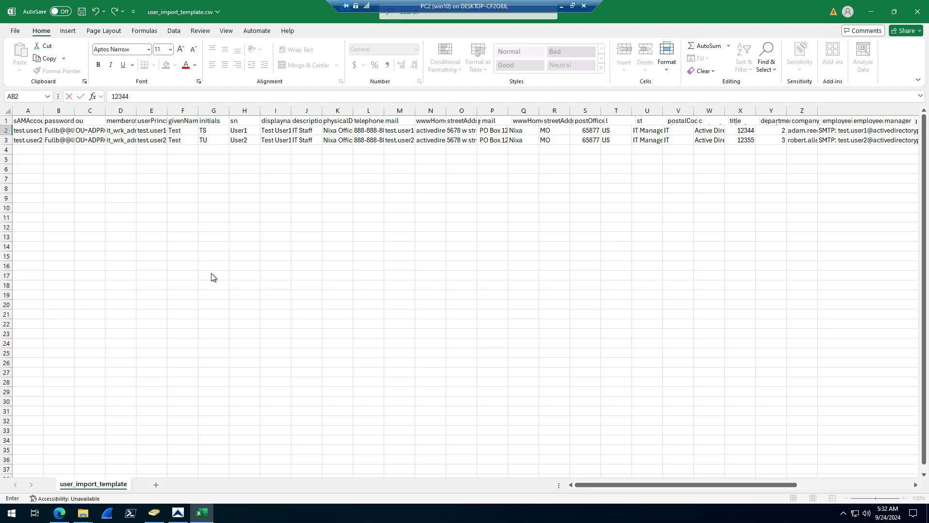
- Close the template workbook without saving and minimize the browser
left_click(914, 11)
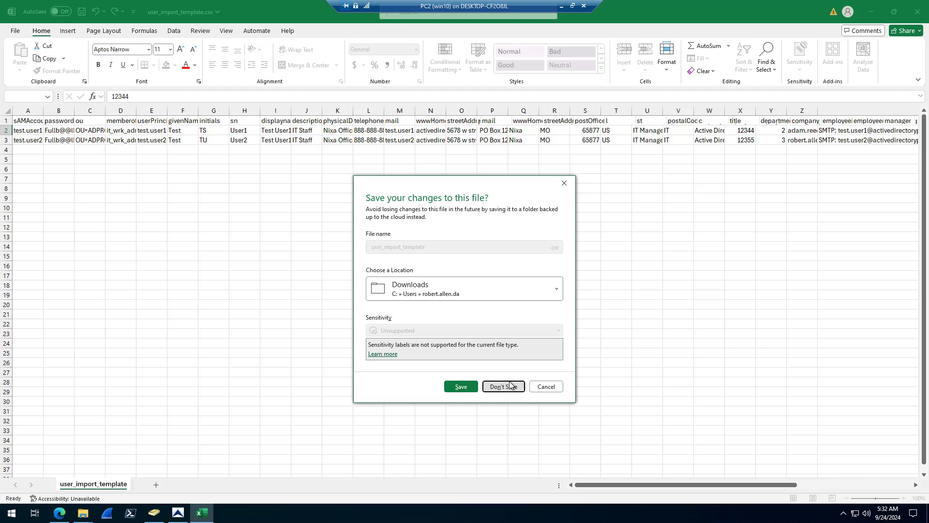
left_click(504, 386)
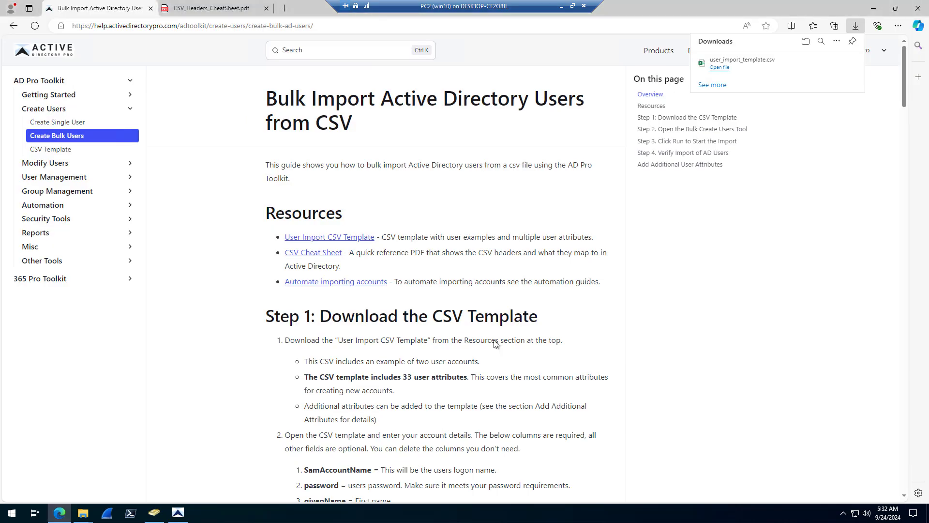
left_click(874, 6)
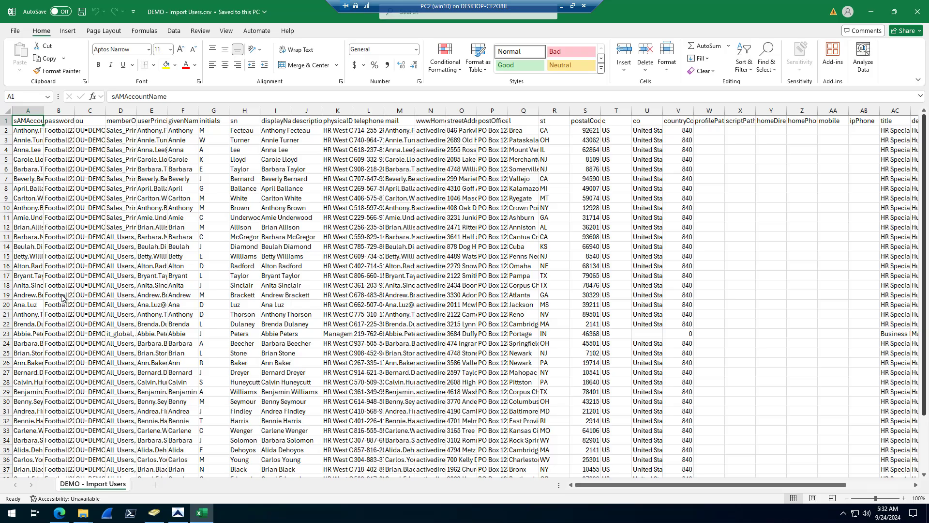
- Autofit the ou (C) and memberOf (D) columns of DEMO - Import Users.csv and review the groups
left_click(80, 315)
scroll(85, 355, "down", 7)
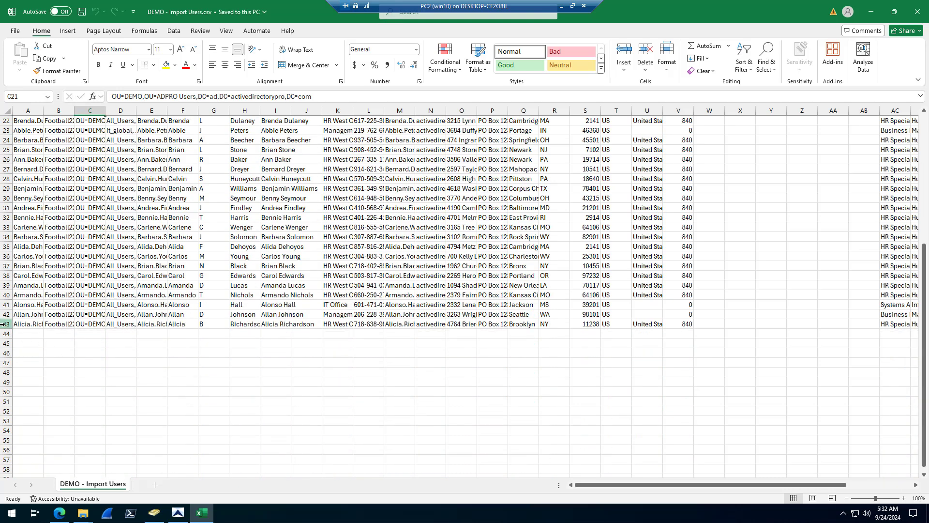
scroll(86, 365, "up", 7)
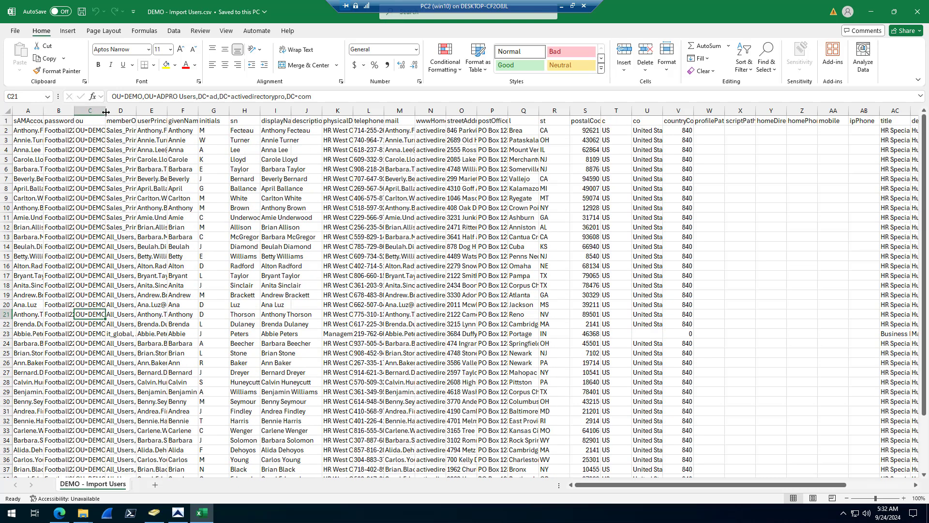
double_click(105, 112)
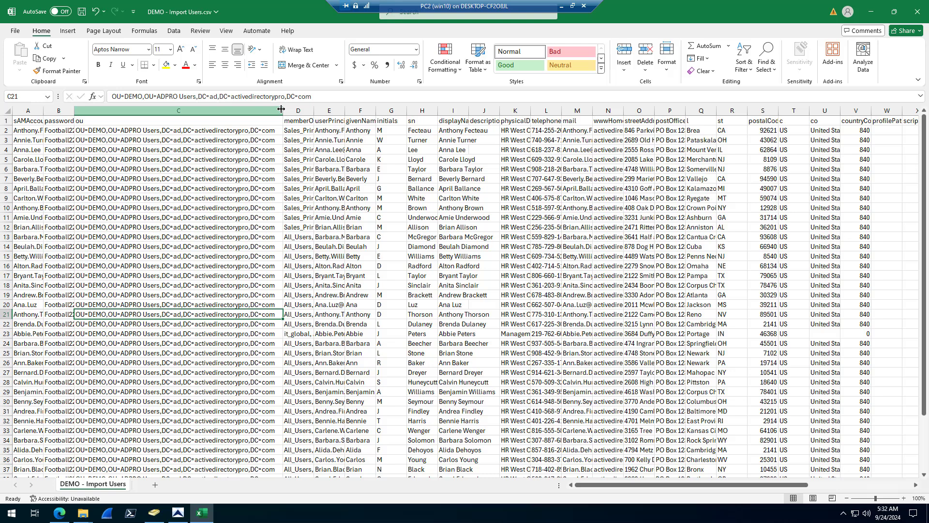
double_click(314, 111)
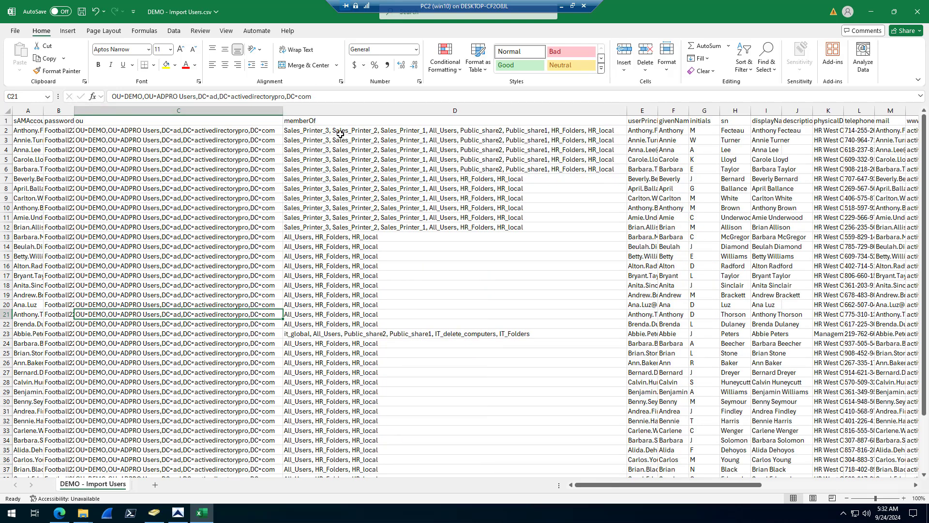
left_click(319, 131)
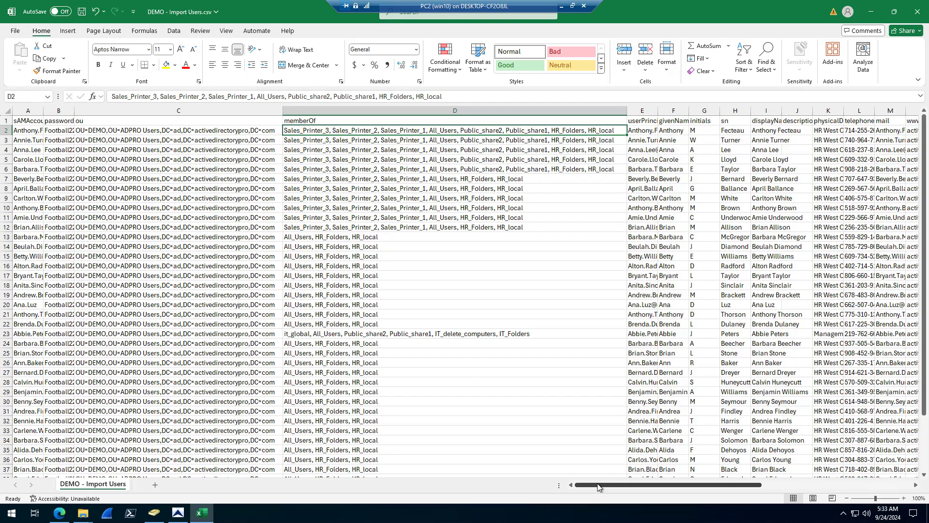
left_click_drag(603, 484, 748, 485)
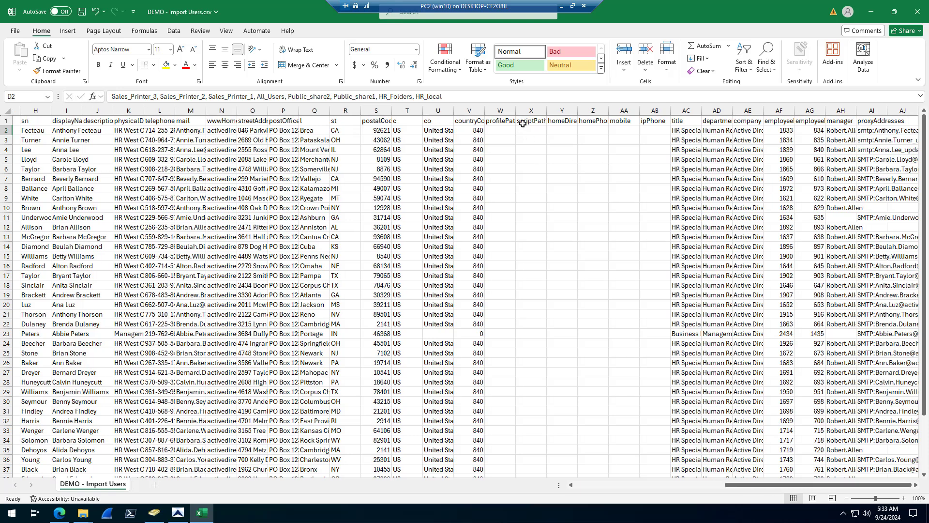
- Delete the six empty columns profilePath through ipPhone (W:AB) and autofit the manager column
left_click(501, 111)
left_click(655, 111, "shift")
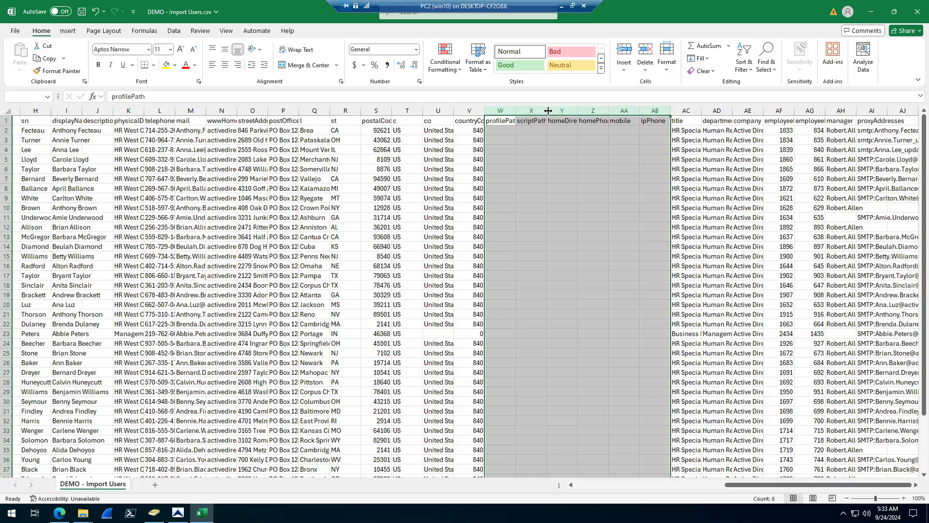
right_click(549, 111)
left_click(598, 220)
left_click(521, 219)
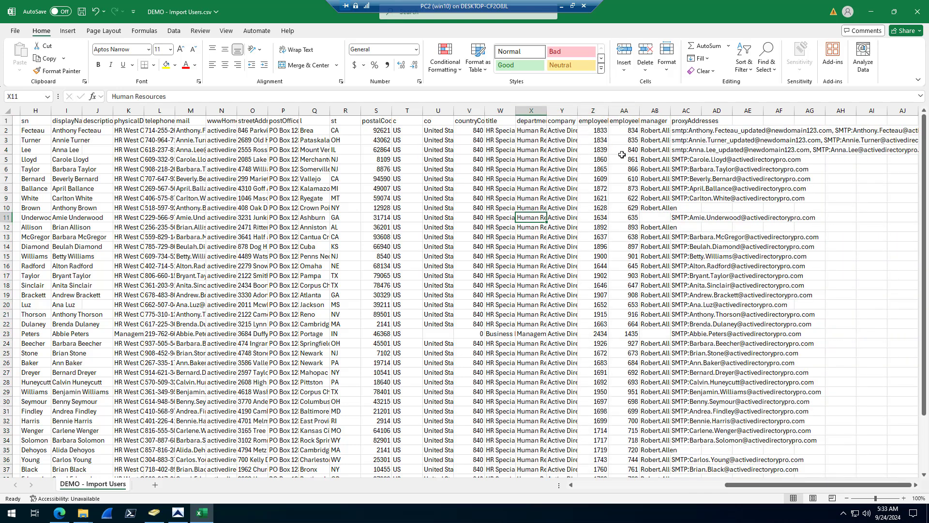
double_click(670, 111)
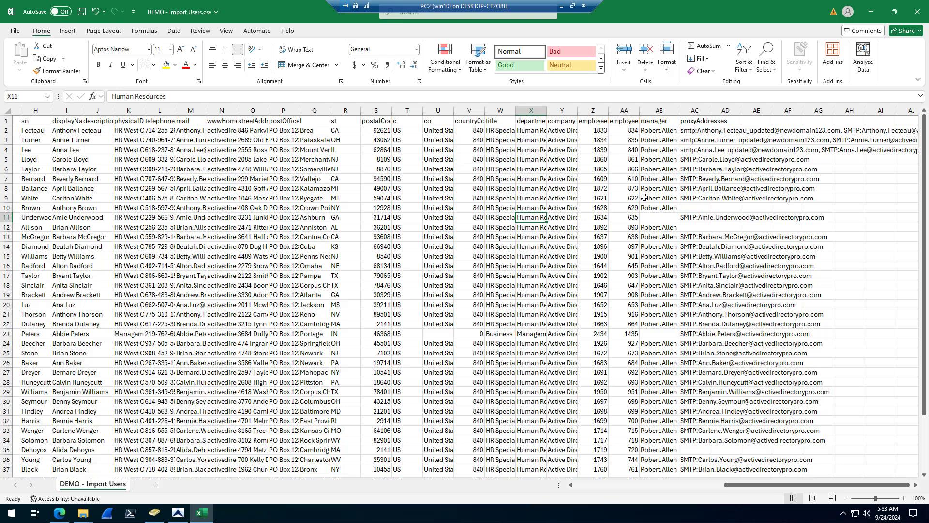
left_click(655, 132)
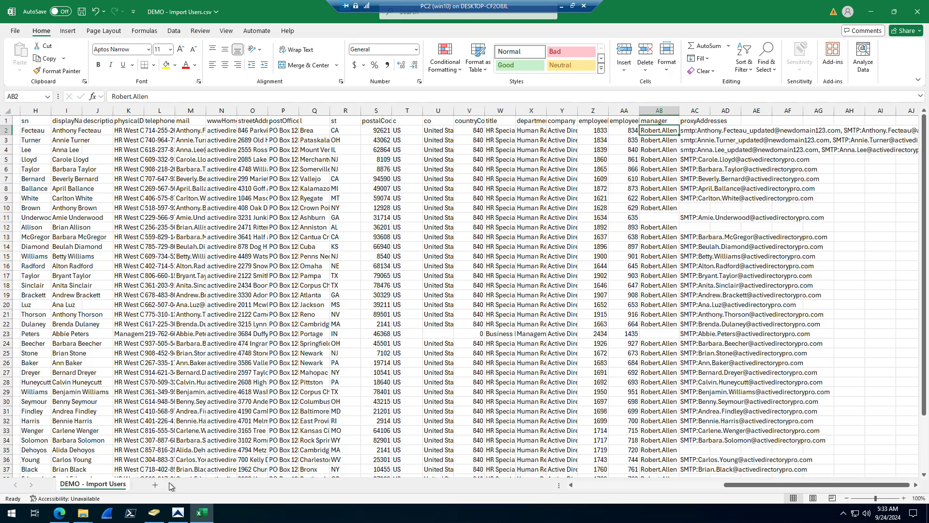
left_click(154, 513)
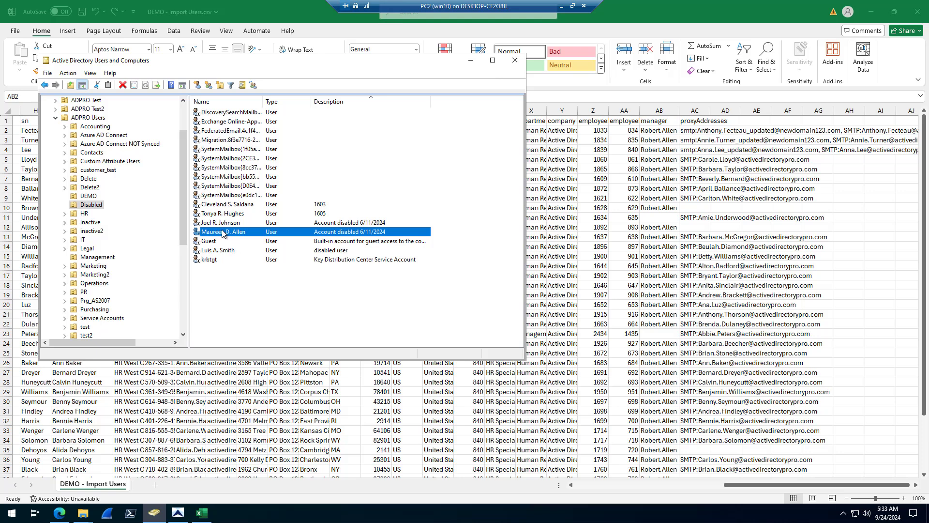
right_click(224, 233)
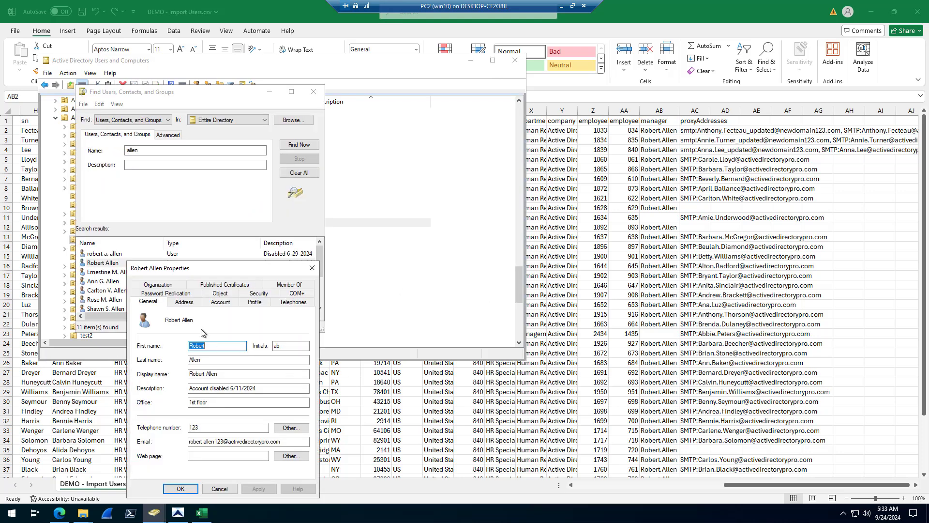
left_click(212, 303)
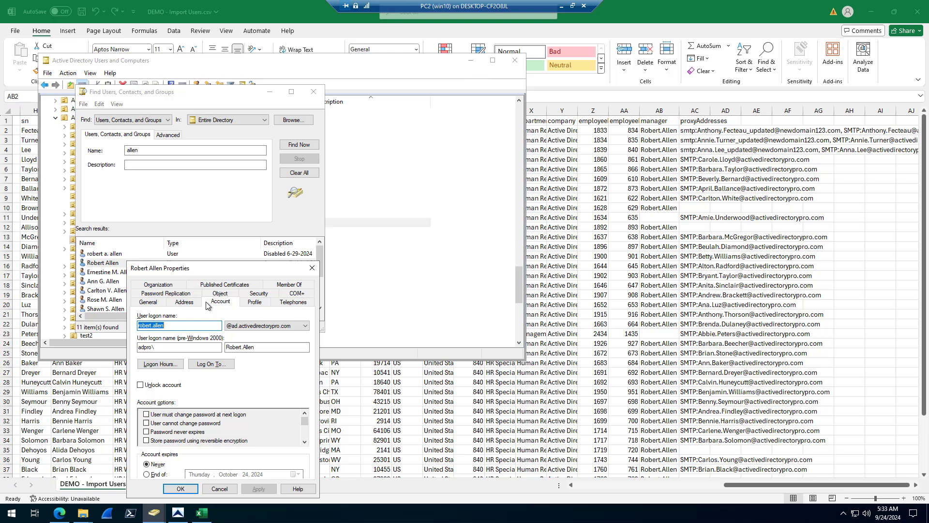
left_click(173, 325)
double_click(150, 324)
key("ctrl+c")
left_click(365, 160)
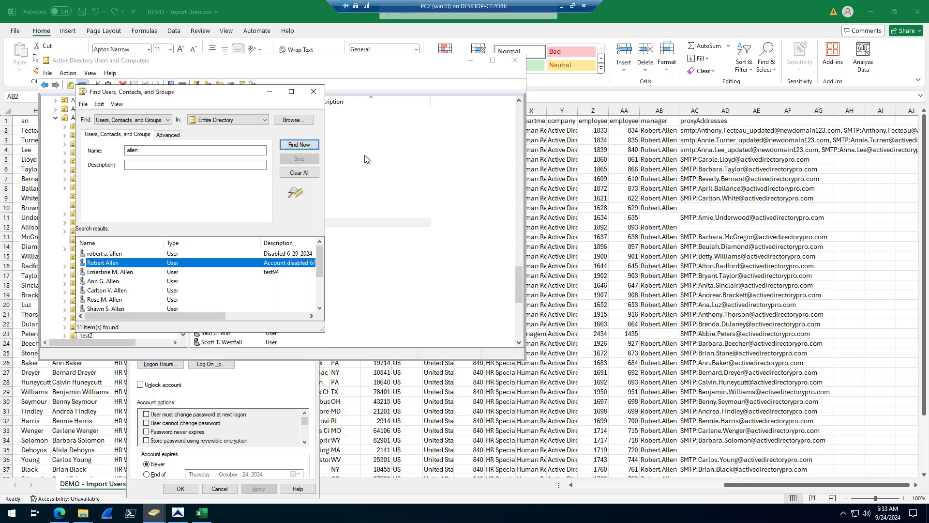
left_click(314, 92)
left_click(471, 60)
left_click(659, 131)
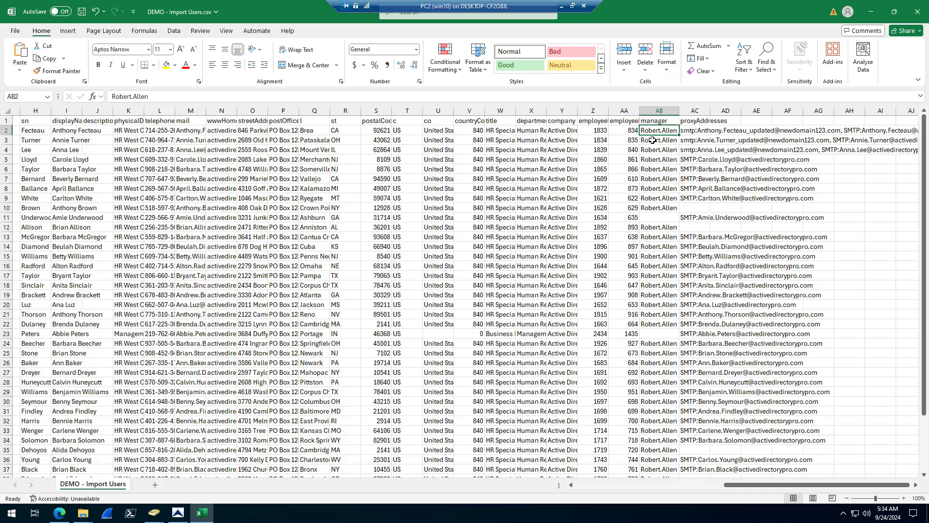
- Paste the logon name into row 2's manager cell, then close the import spreadsheet
key("ctrl+v")
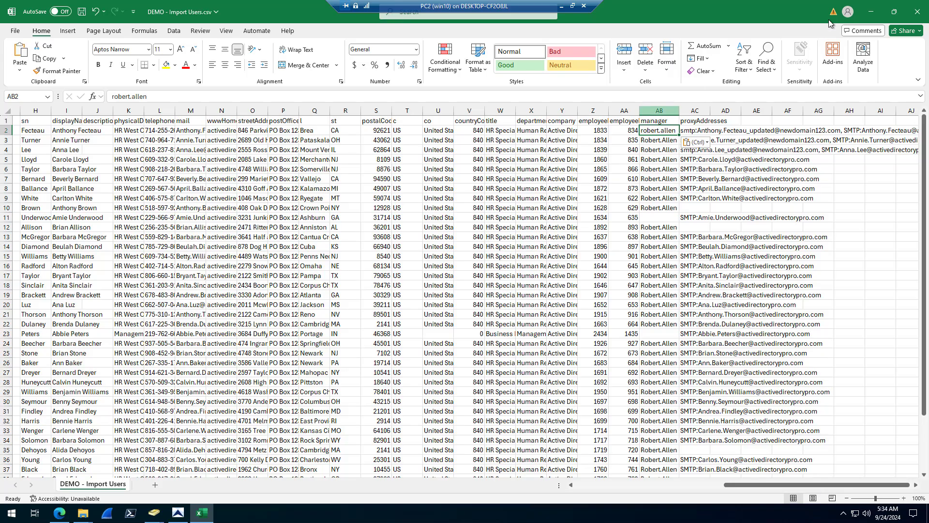
left_click(917, 12)
- Discard the spreadsheet changes and load DEMO - Import Users.csv into the toolkit's Import Users page
left_click(503, 386)
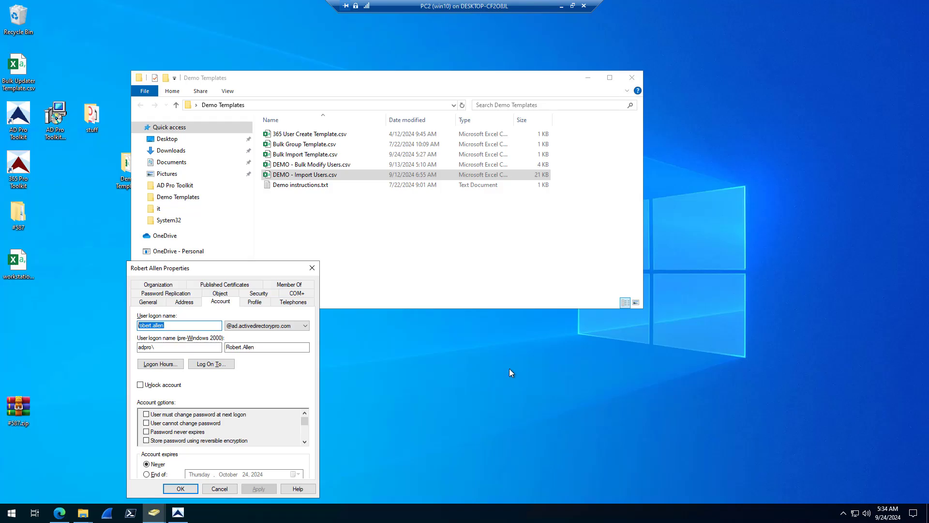
left_click(179, 512)
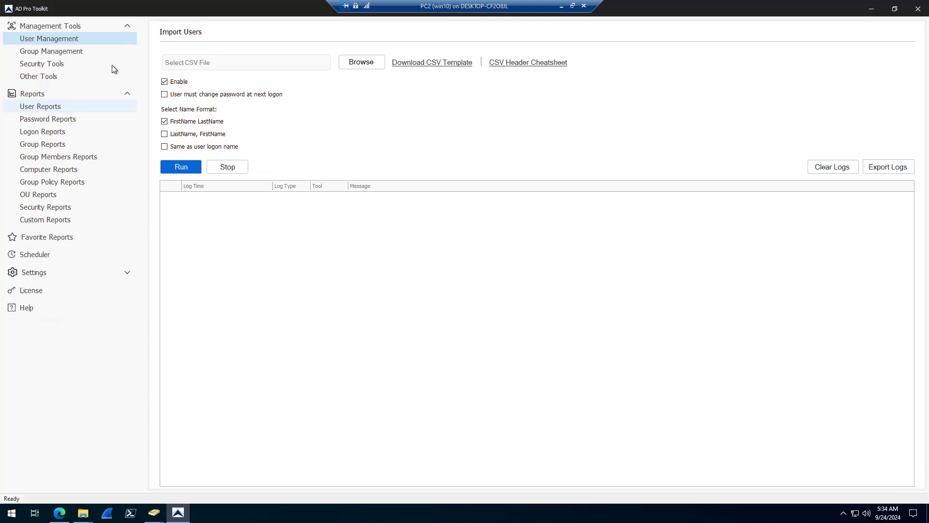
left_click(356, 64)
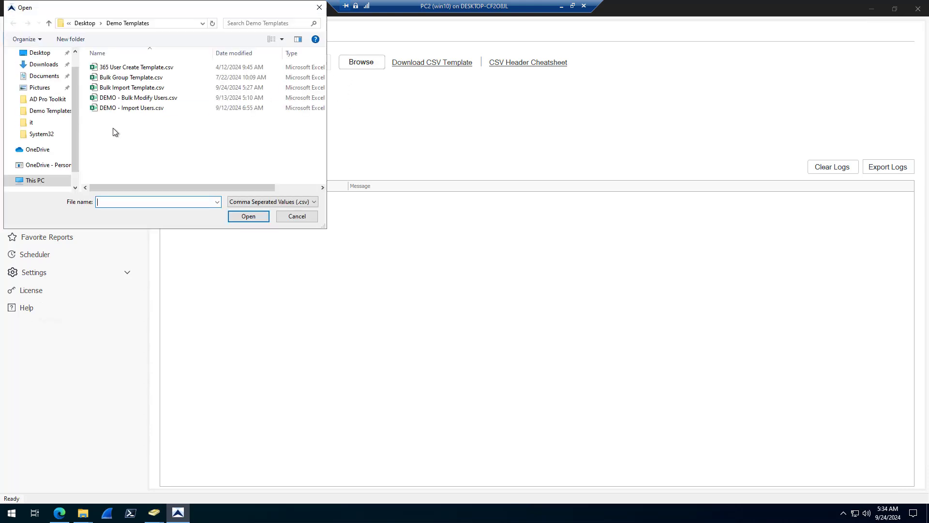
left_click(115, 107)
left_click(253, 218)
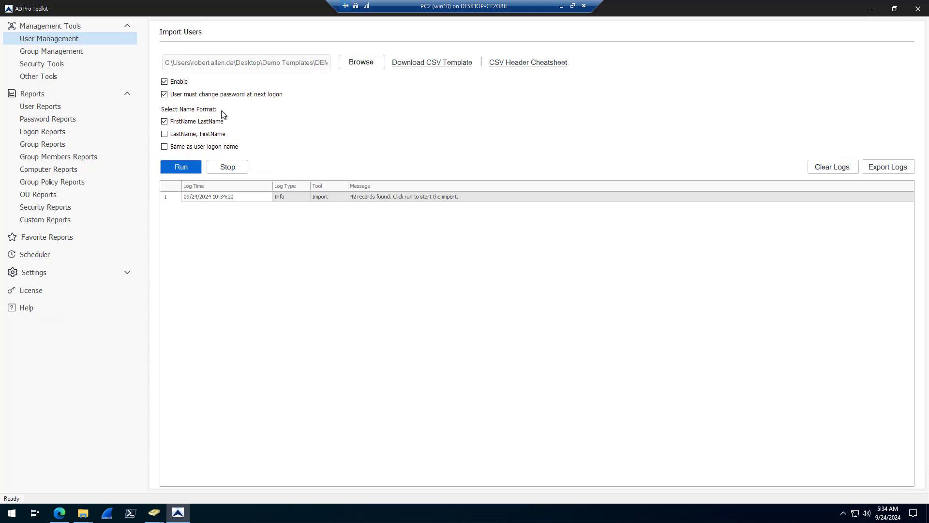
- List the Management OU users in Active Directory Users and Computers, positioned beside the import form
mouse_move(154, 513)
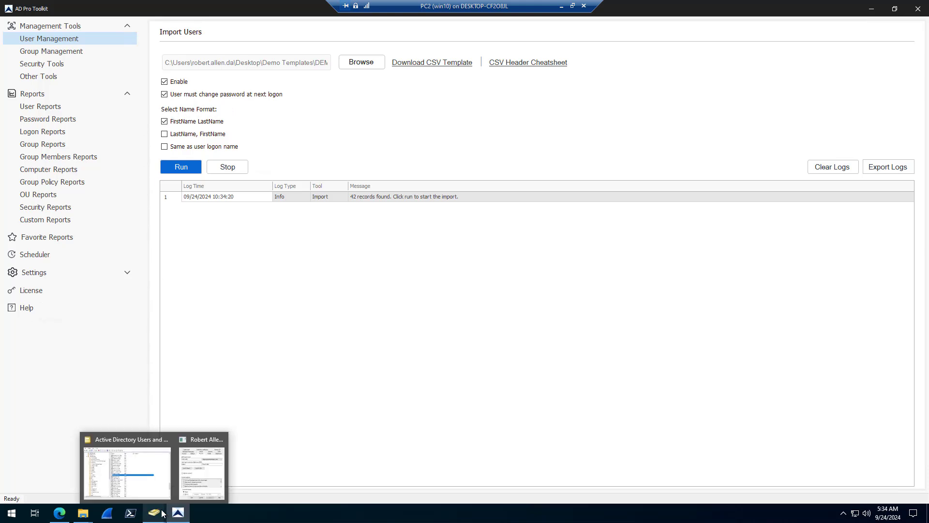
left_click(137, 449)
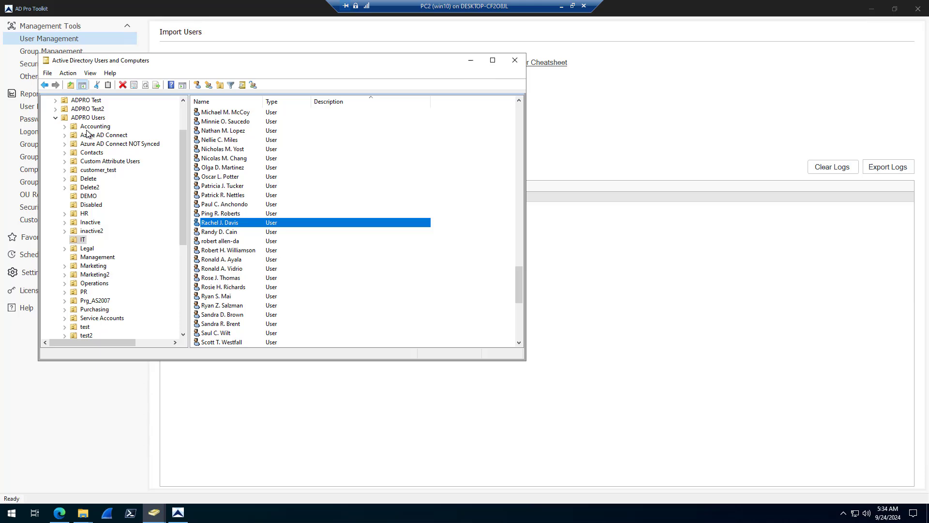
left_click(90, 223)
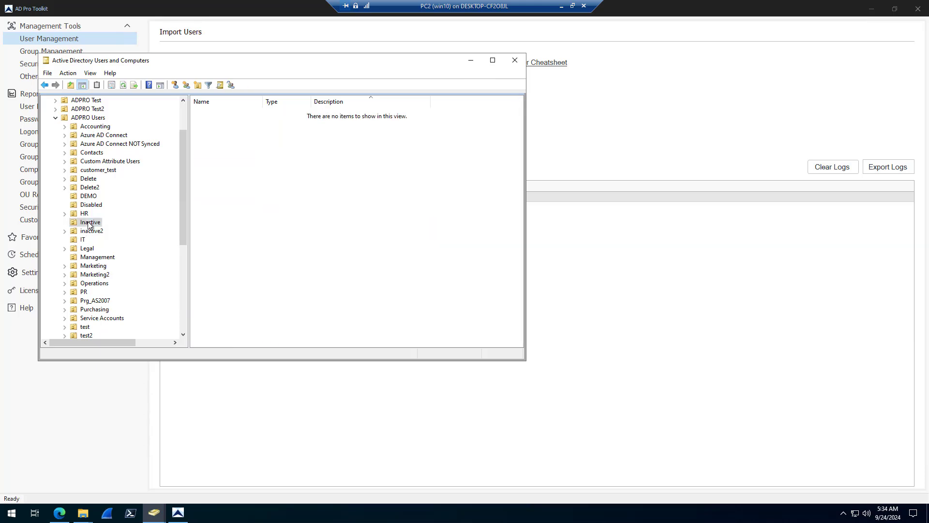
left_click(91, 257)
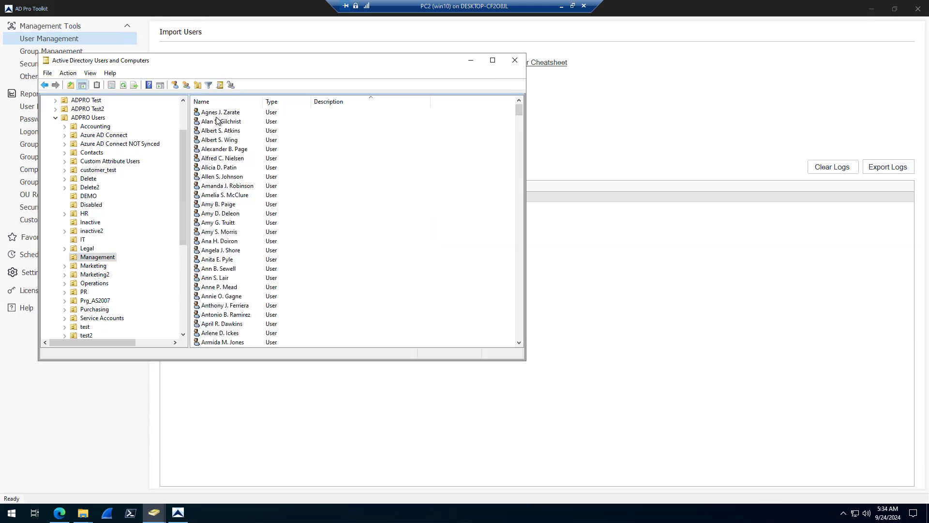
left_click_drag(296, 71, 485, 159)
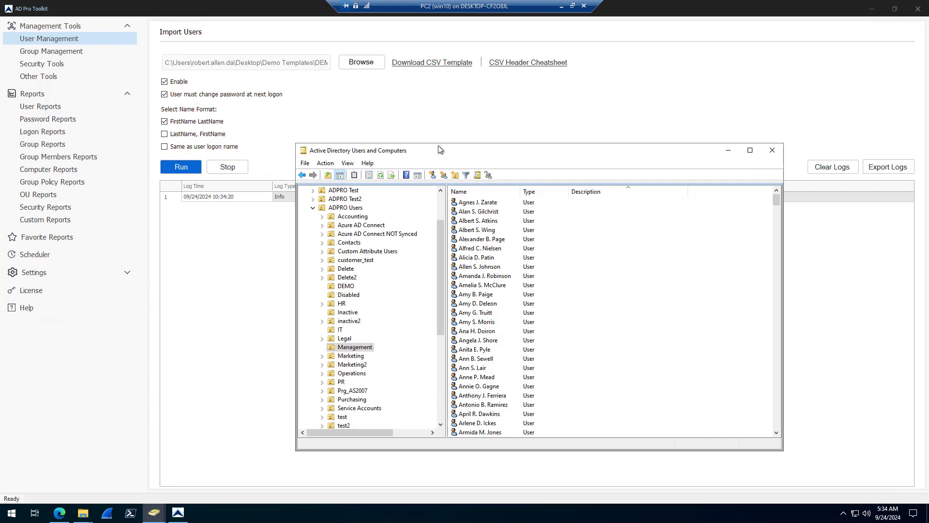
left_click_drag(438, 149, 482, 101)
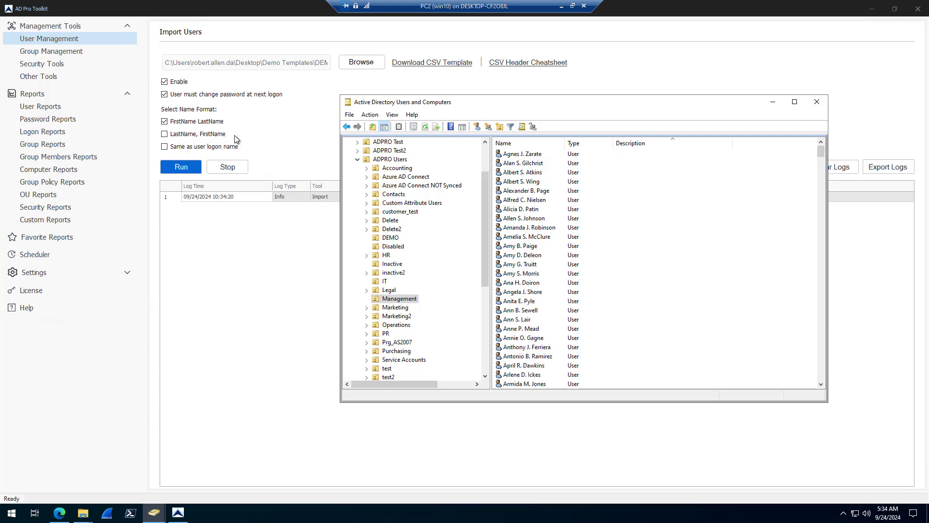
- Keep the FirstName LastName display-name format and clear the import log
left_click(164, 147)
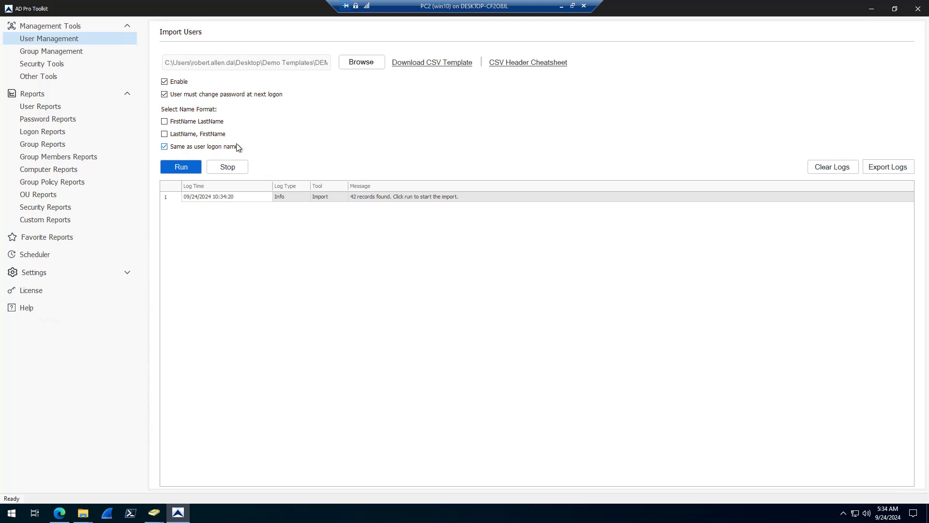
left_click(164, 121)
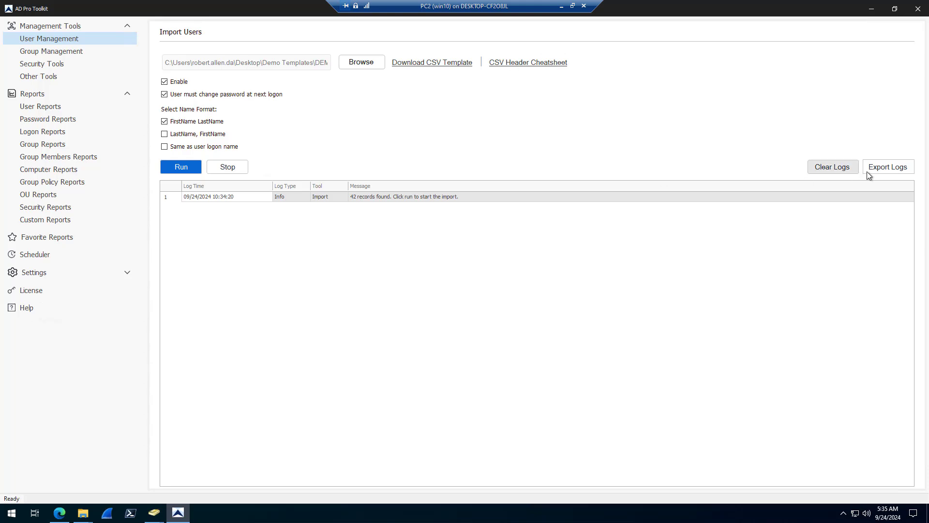
left_click(810, 167)
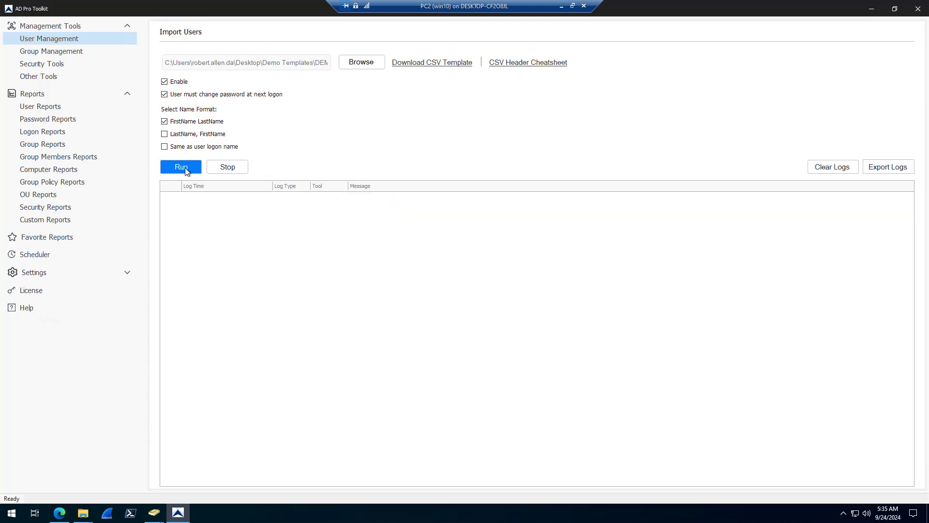
- Run the 42-user import and refresh the DEMO OU in Active Directory
left_click(186, 169)
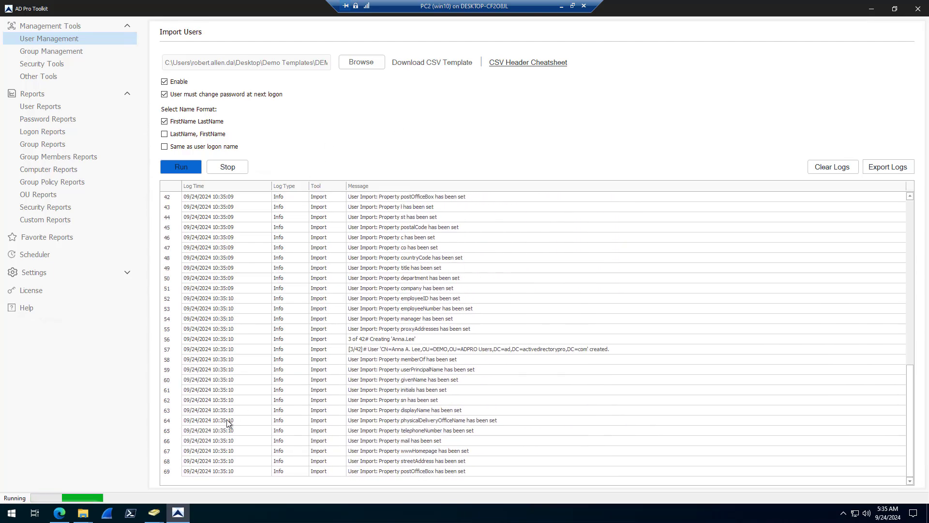
mouse_move(154, 516)
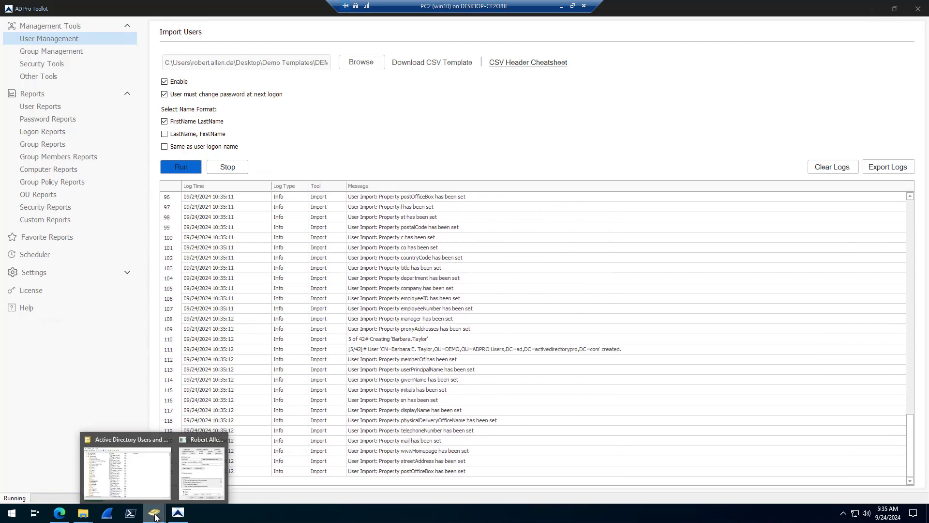
left_click(138, 477)
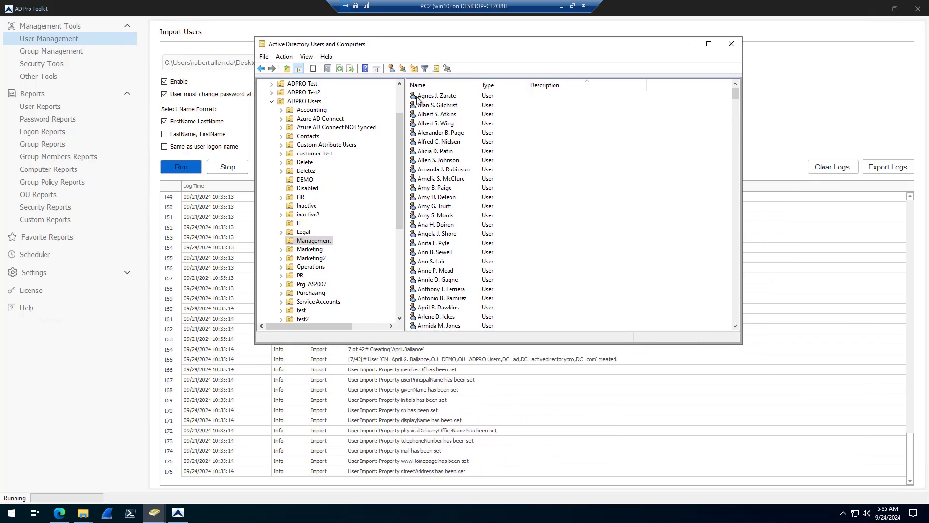
left_click(305, 180)
right_click(307, 181)
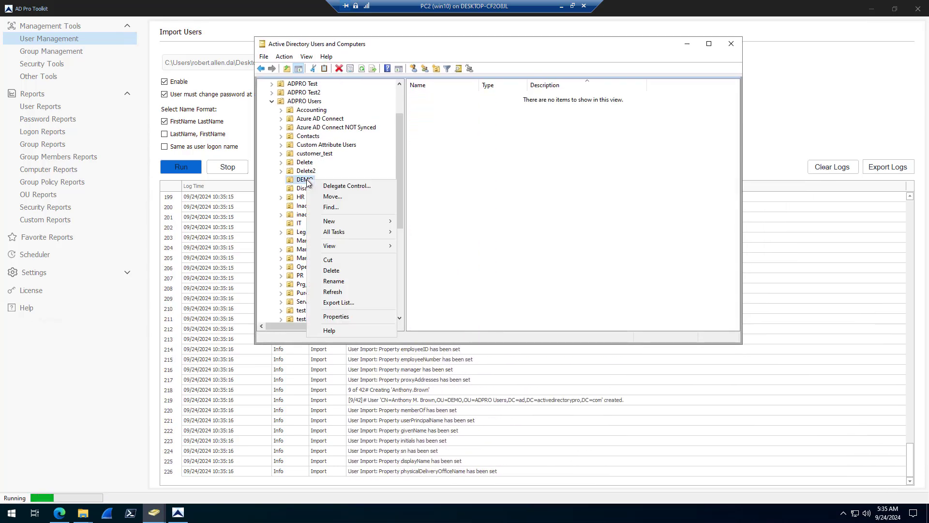
left_click(350, 291)
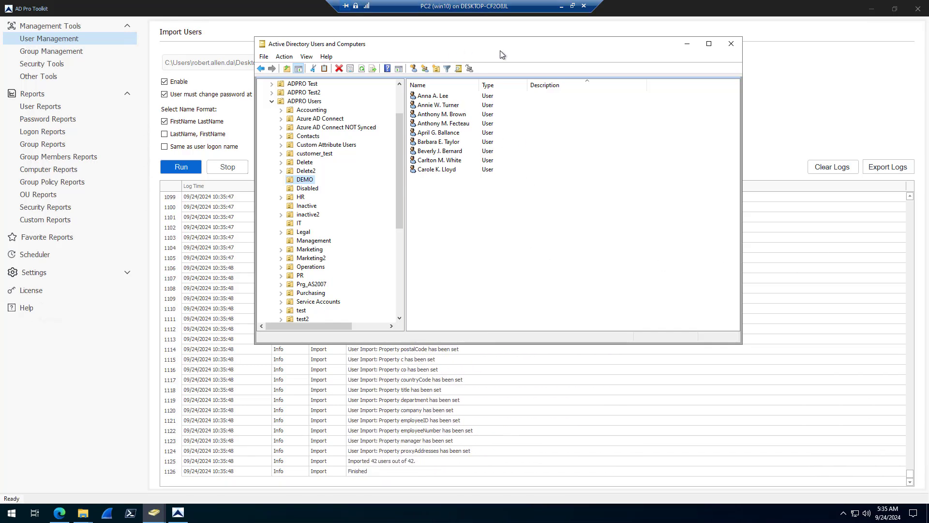
- Check the finished import log, refresh DEMO again to list the imported users, then minimize the console
left_click(372, 466)
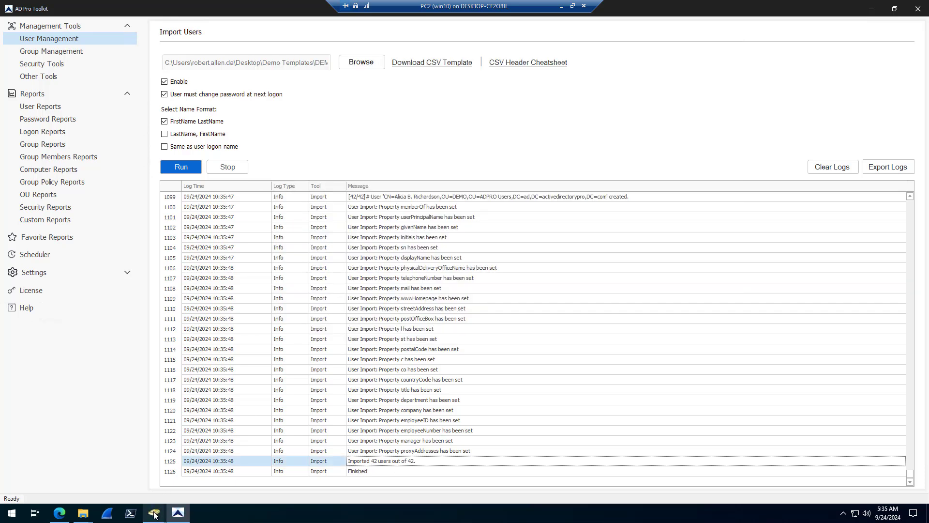
left_click(129, 481)
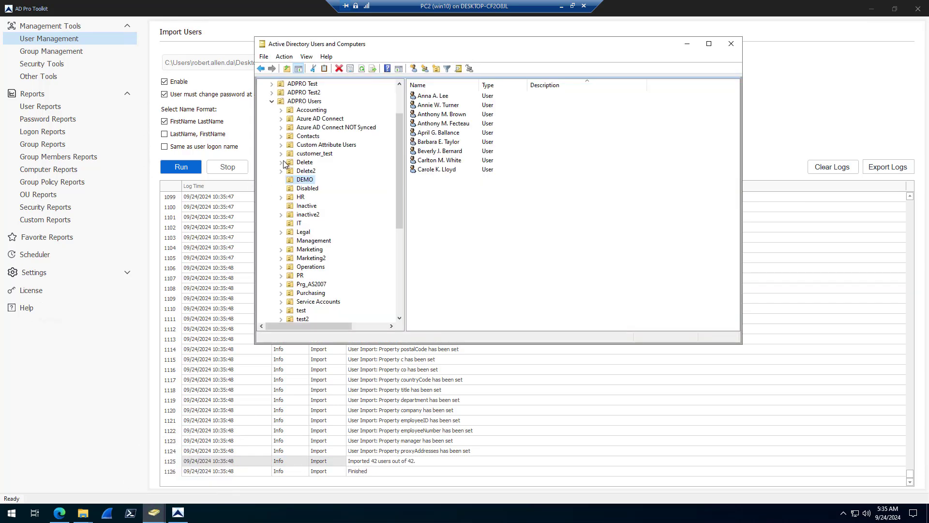
right_click(305, 182)
left_click(338, 292)
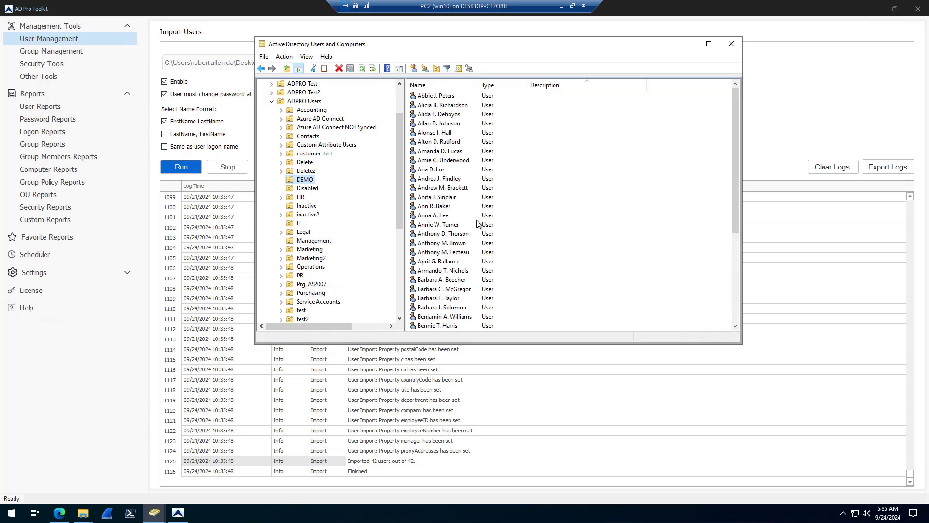
scroll(441, 232, "down", 5)
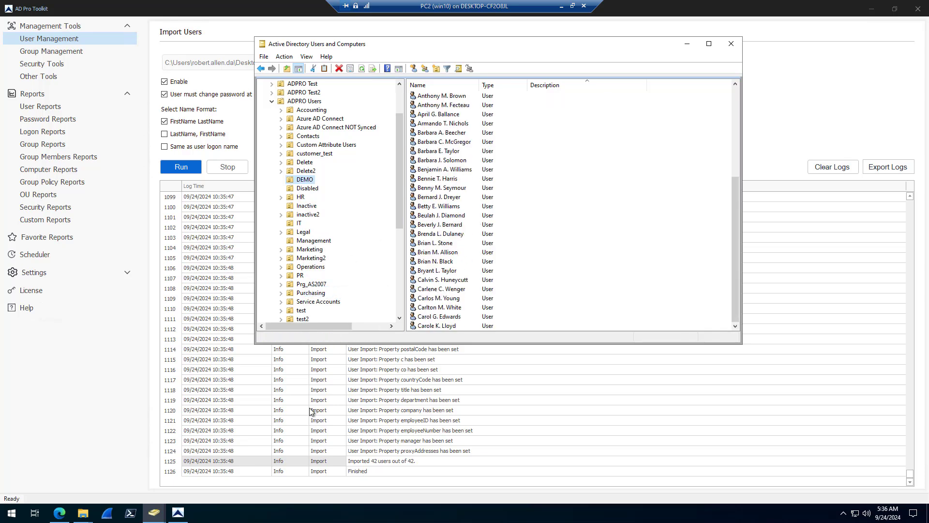
left_click(687, 44)
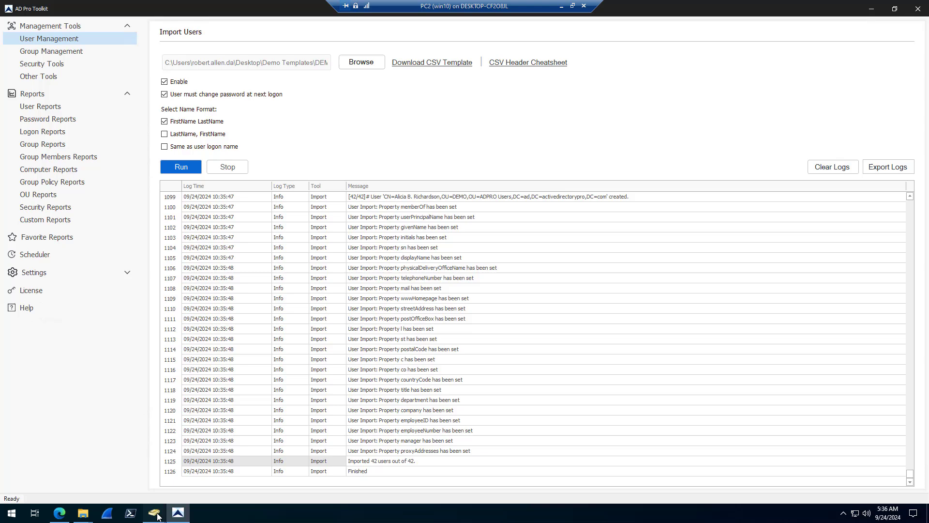
mouse_move(154, 513)
left_click(127, 463)
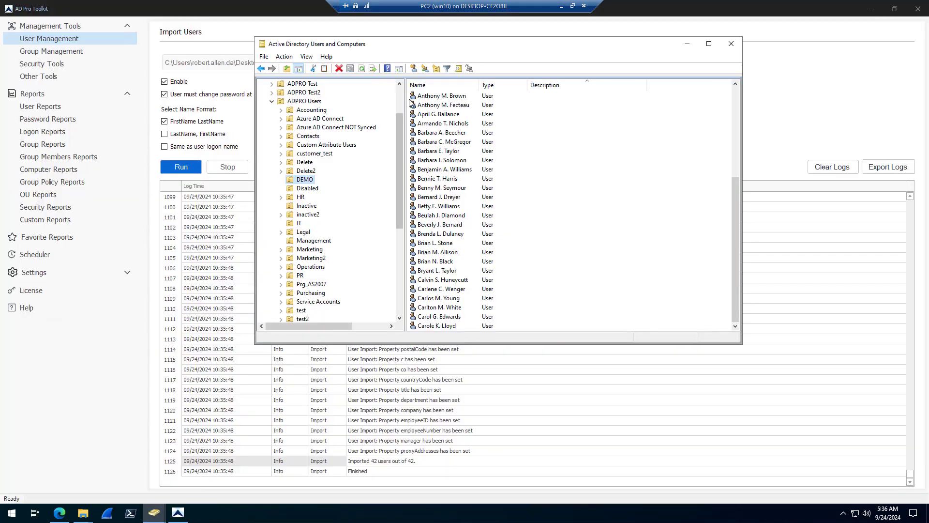
right_click(434, 105)
left_click(464, 253)
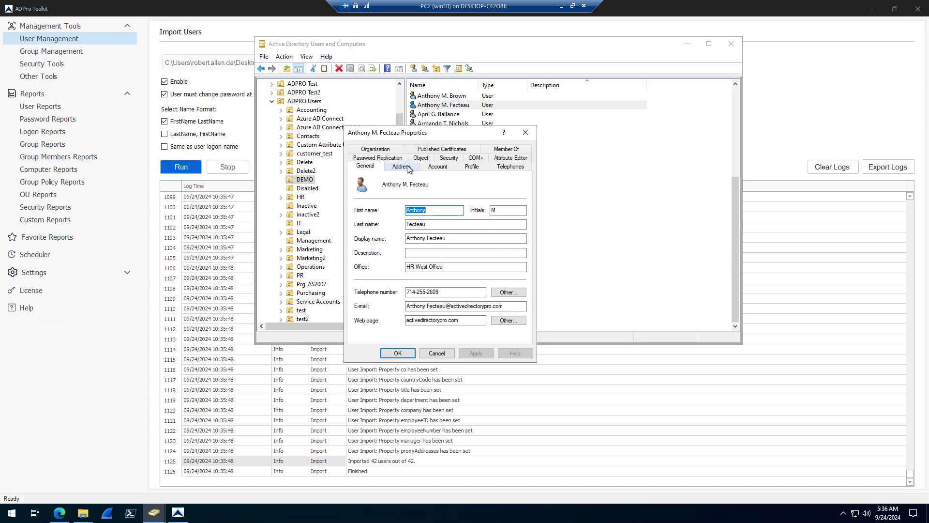
left_click(506, 151)
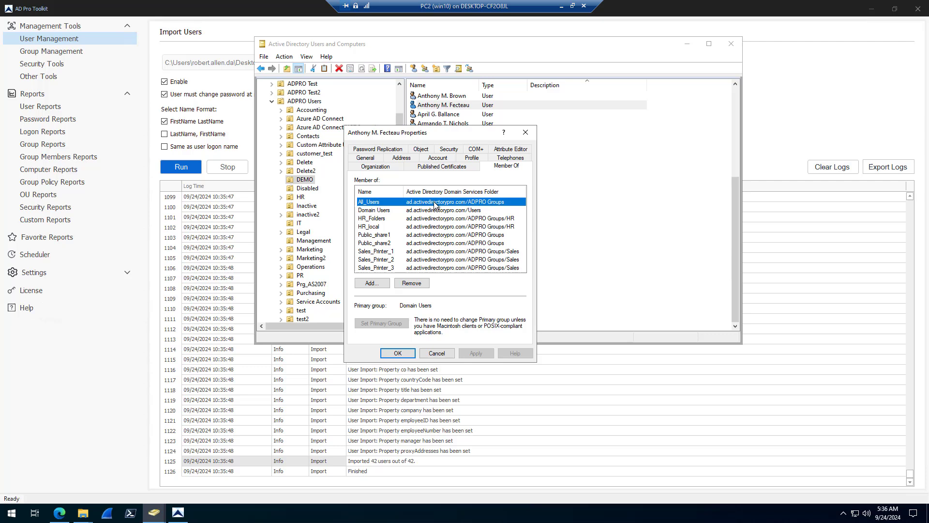
left_click(375, 166)
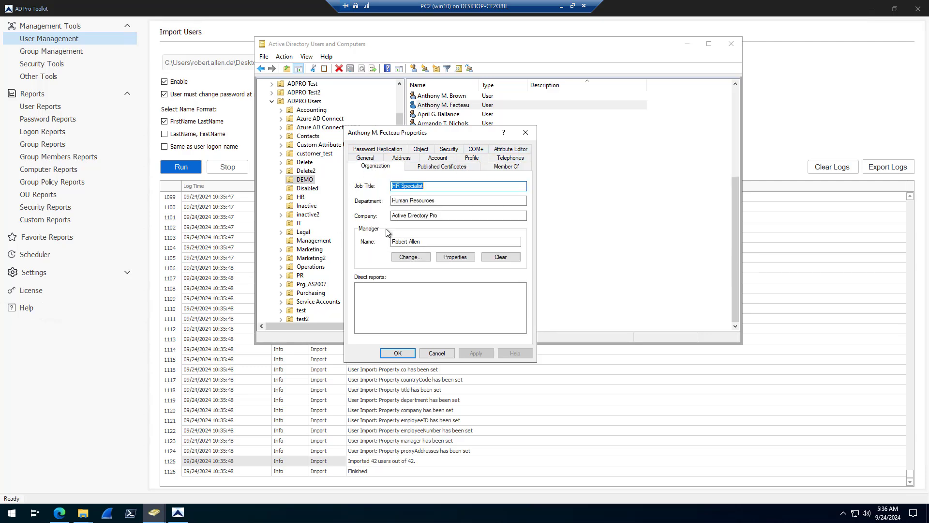
left_click(437, 353)
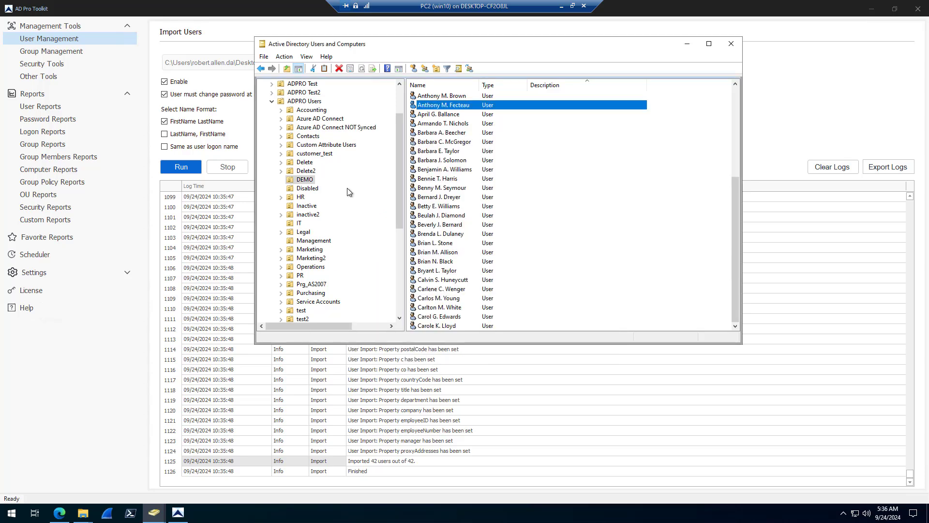
- Run the All Users report for the DEMO OU under ADPRO Users
left_click(687, 43)
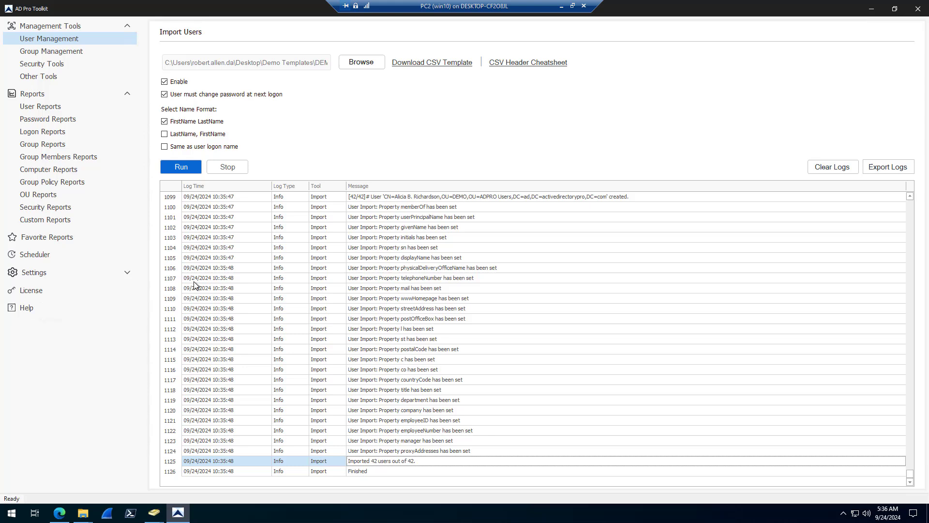
left_click(42, 39)
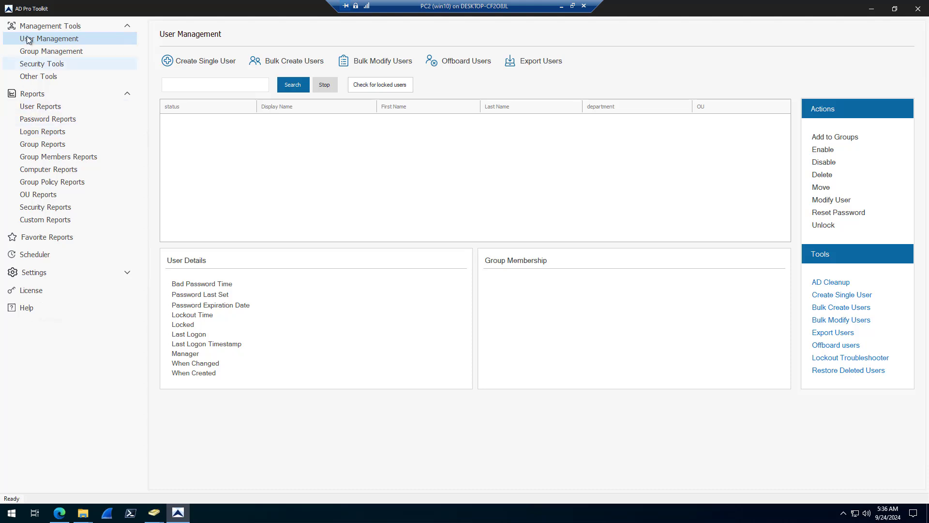
left_click(40, 107)
double_click(176, 86)
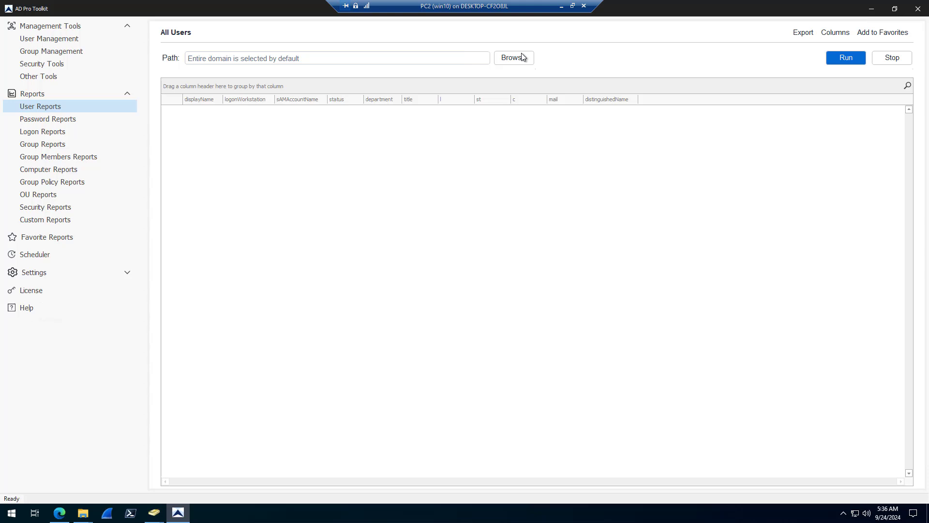
left_click(517, 58)
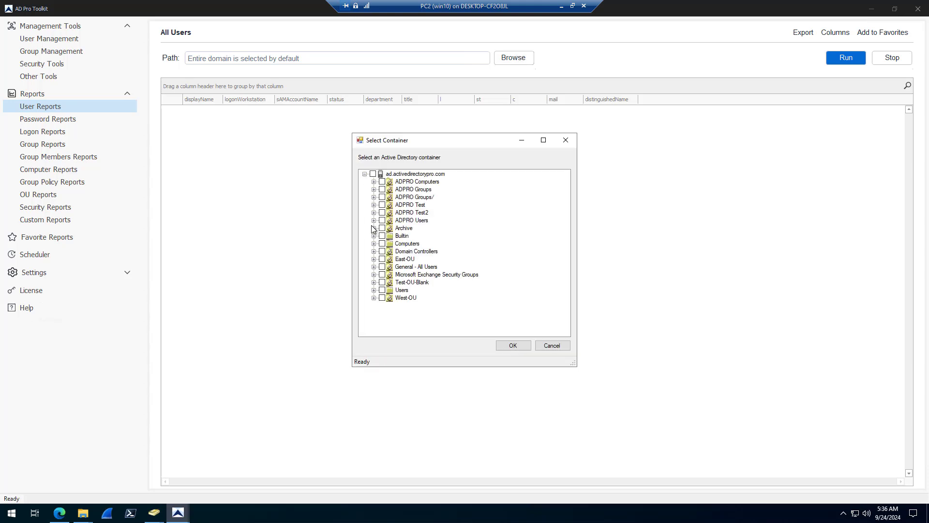
left_click(374, 220)
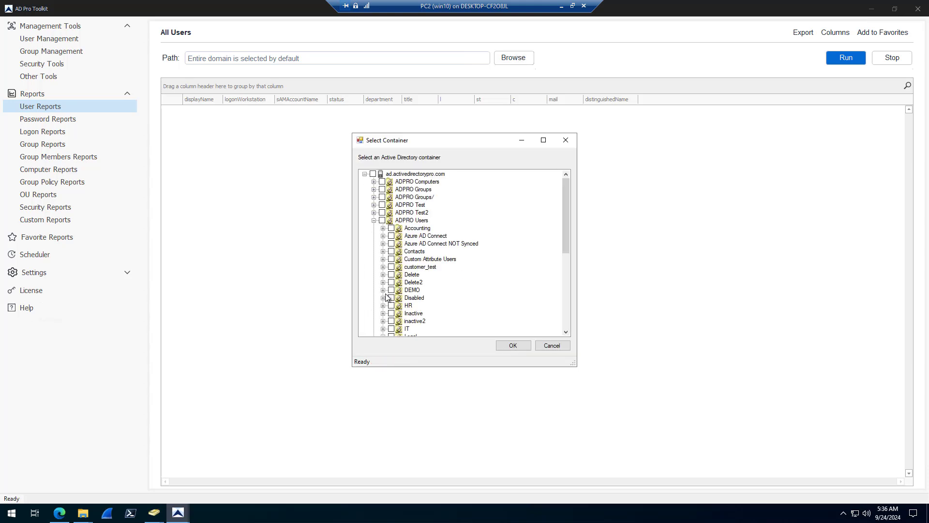
left_click(513, 345)
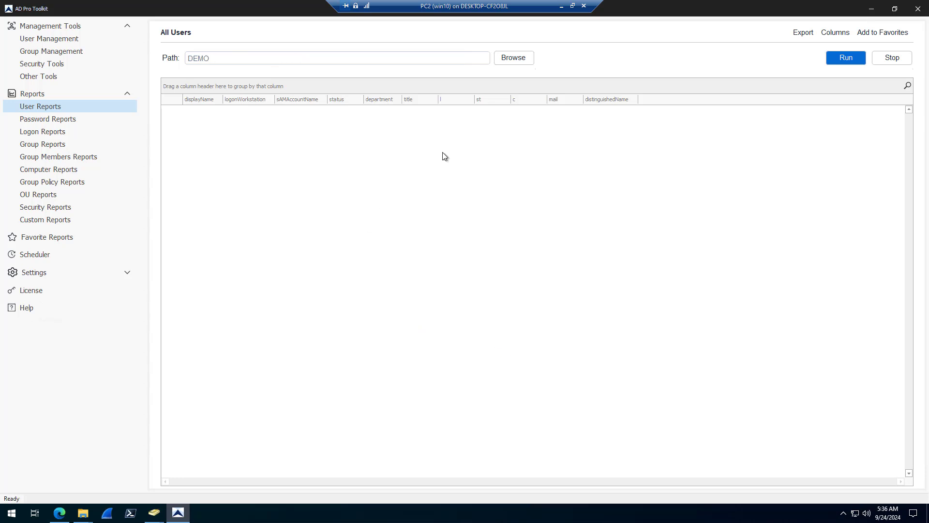
left_click(845, 57)
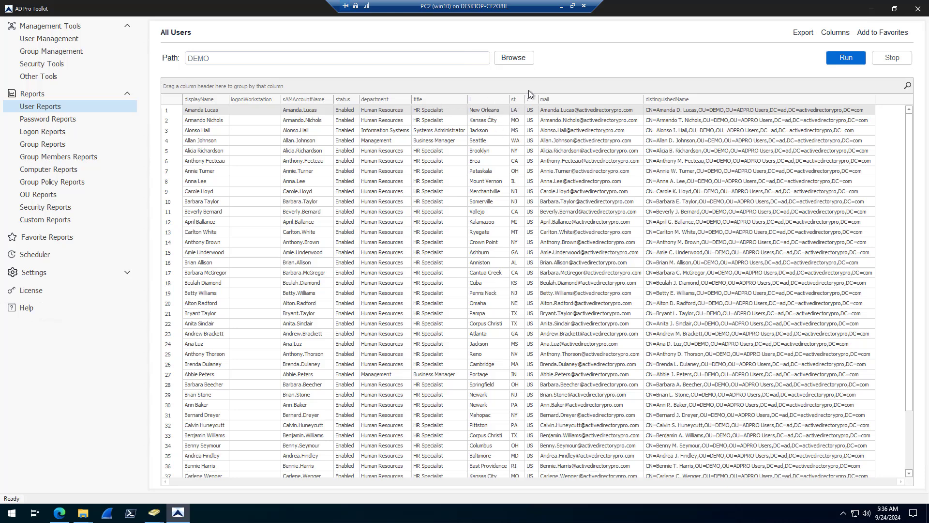
- Look through the report's column chooser and close it without changes
left_click(836, 32)
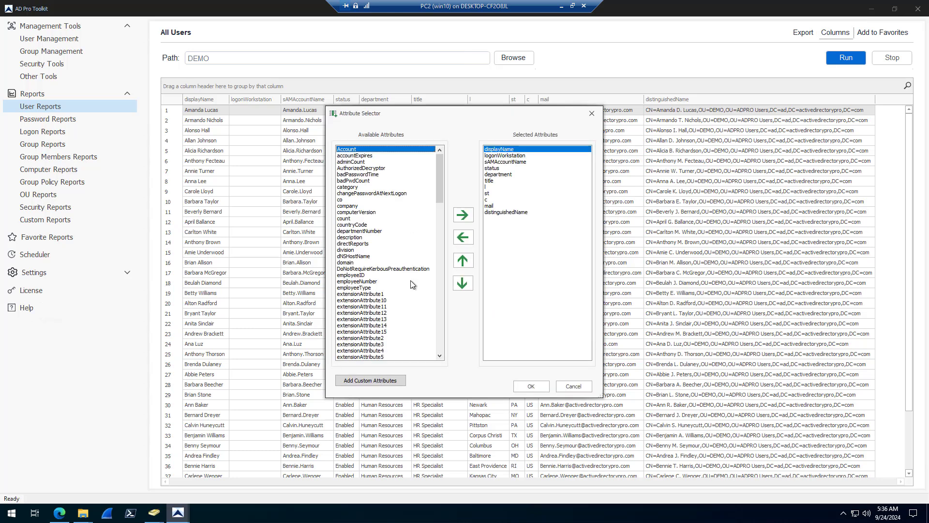
scroll(410, 278, "down", 15)
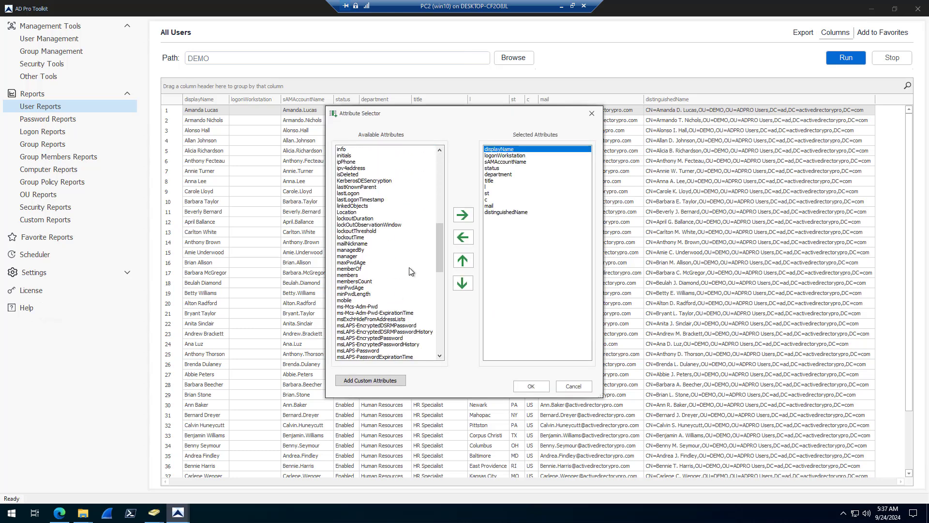
scroll(407, 270, "up", 13)
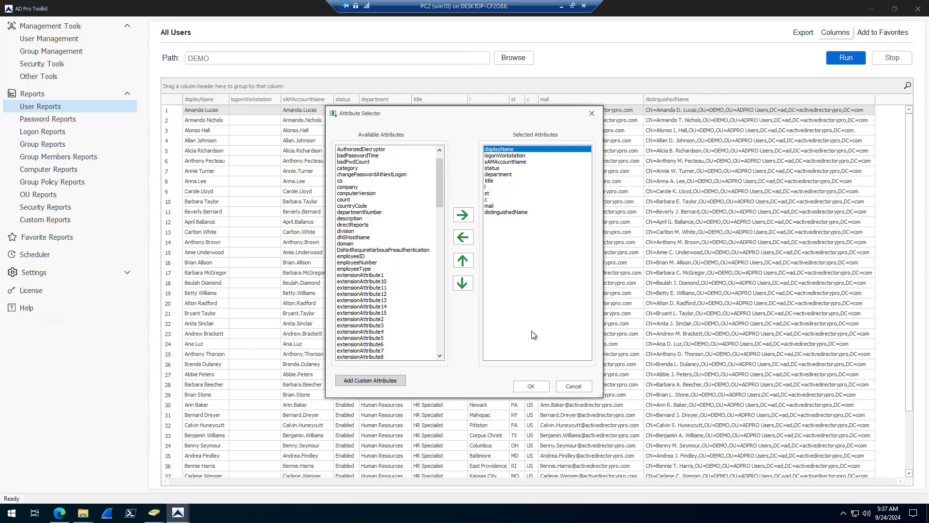
left_click(574, 387)
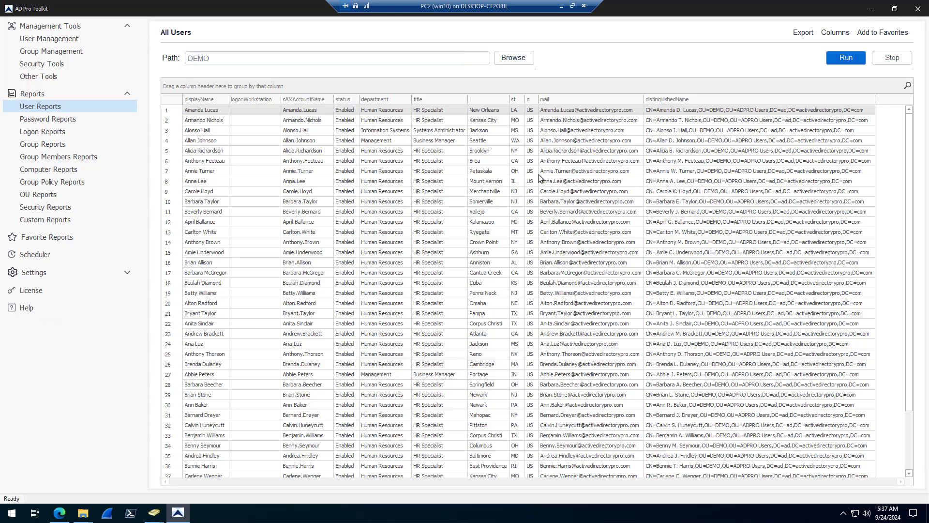
- Export the users in the DEMO OU under ADPRO Users into the Export Users grid
left_click(33, 39)
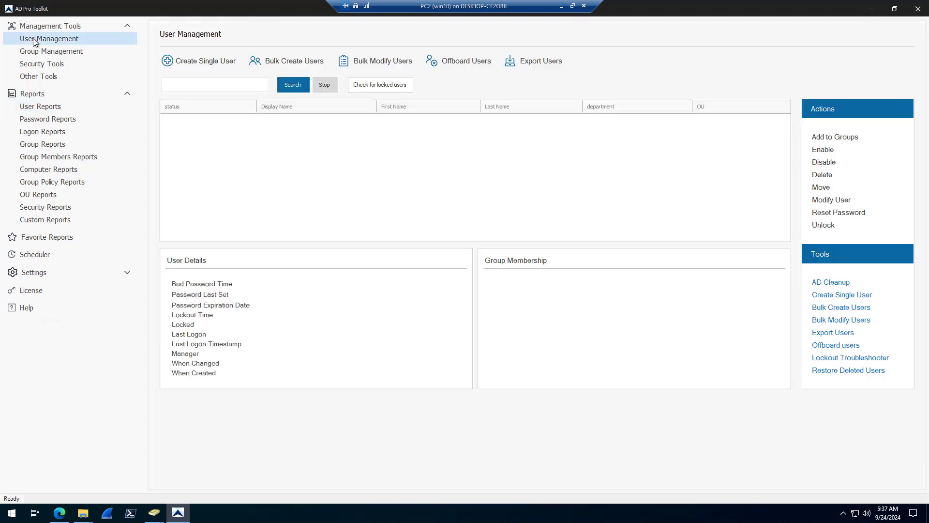
left_click(389, 62)
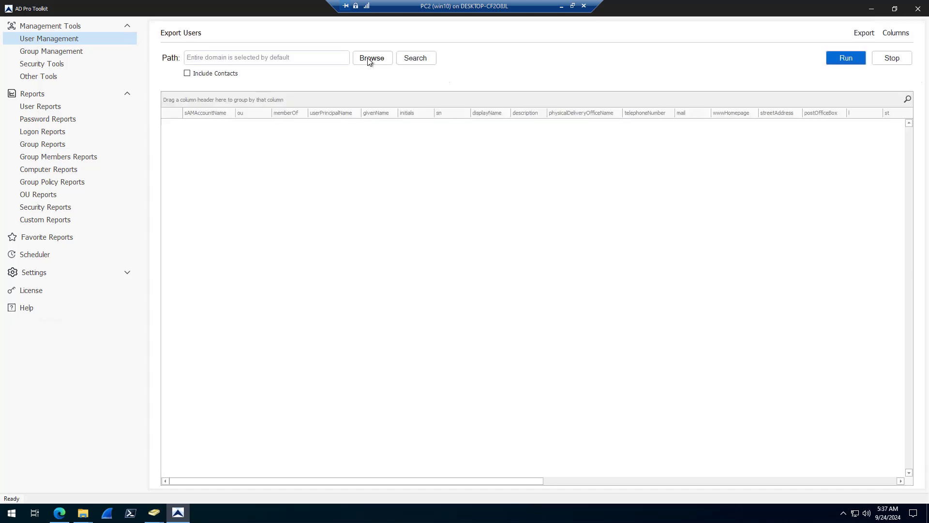
left_click(372, 58)
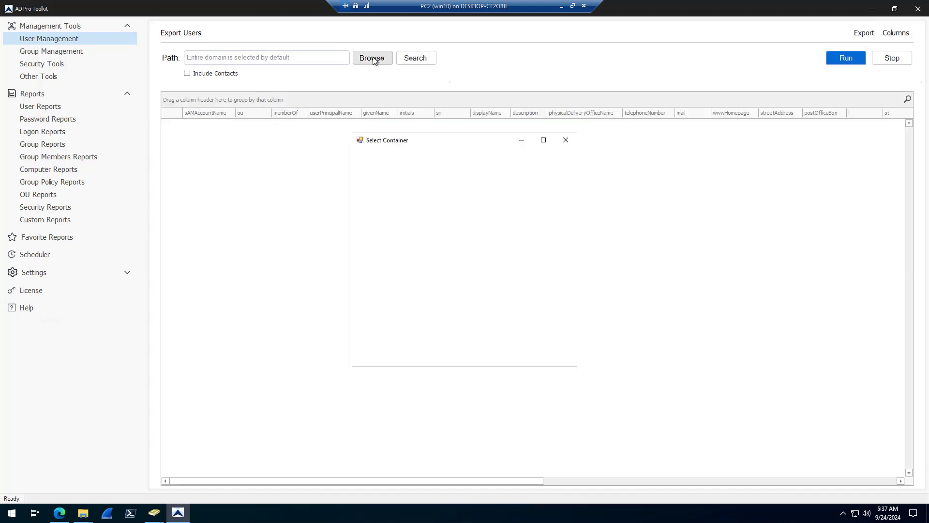
left_click(364, 173)
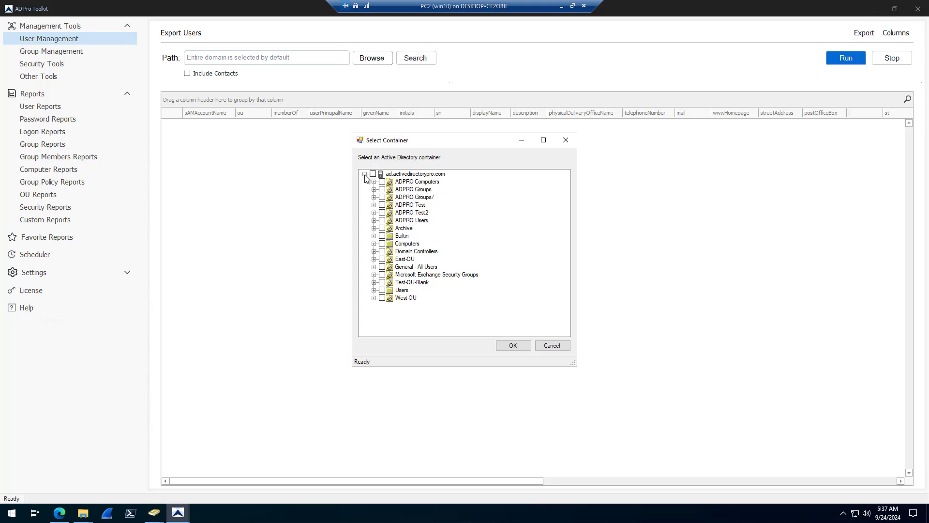
left_click(374, 220)
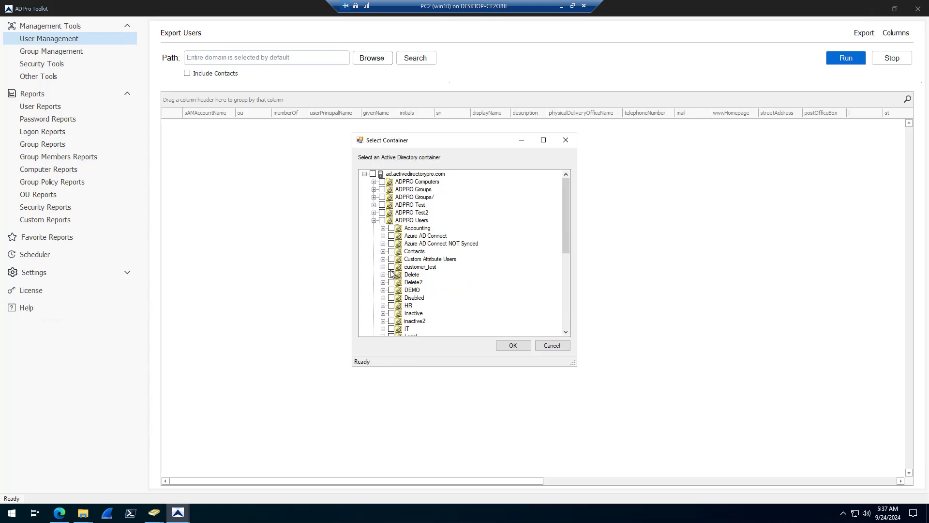
left_click(512, 346)
left_click(843, 58)
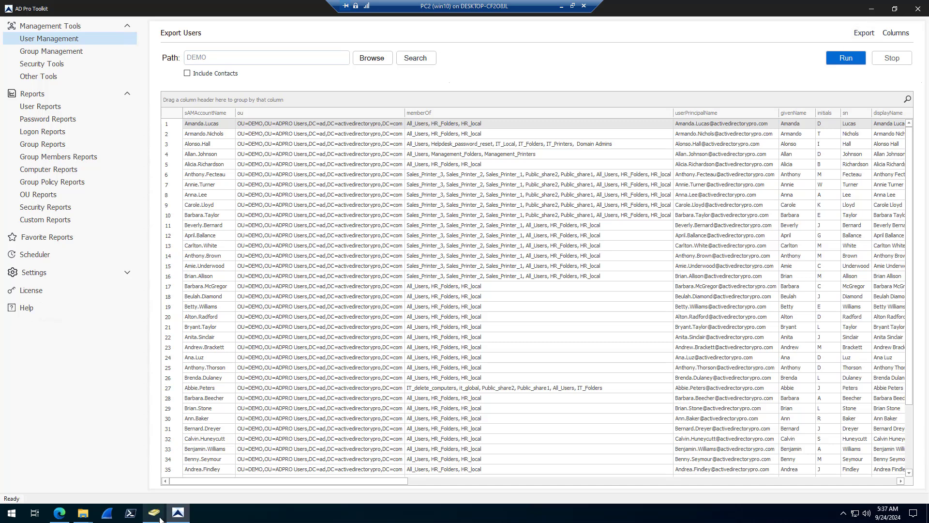
- Open DEMO - Bulk Modify Users.csv from the Demo Templates folder in Excel
left_click(83, 514)
left_click(49, 480)
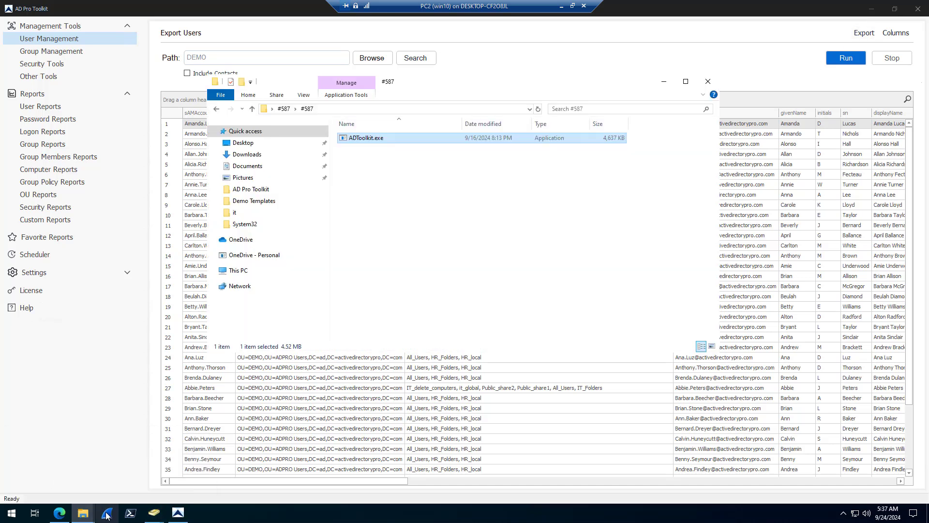
mouse_move(87, 515)
left_click(125, 497)
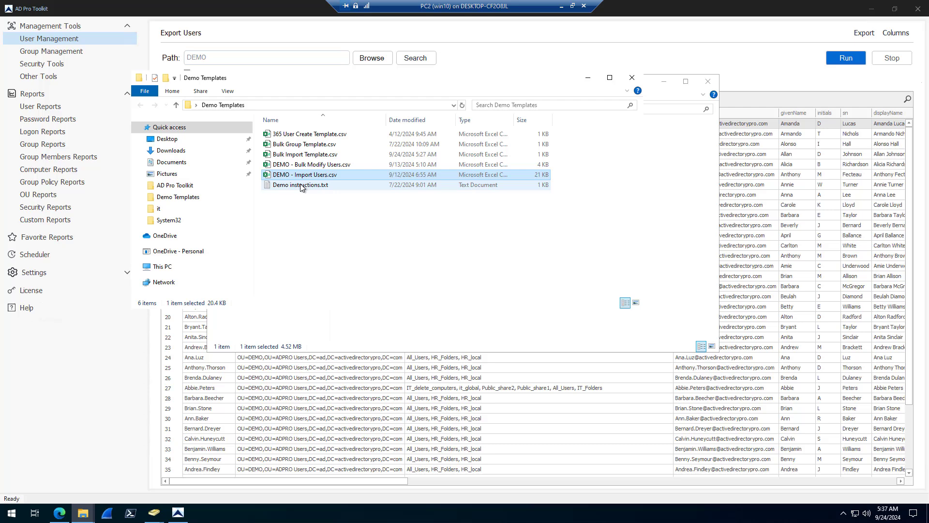
left_click(312, 164)
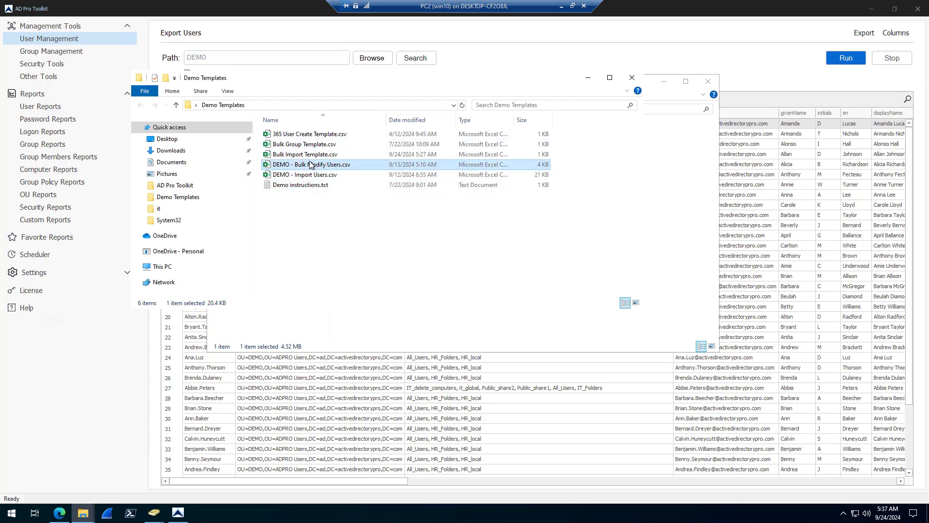
key("Return")
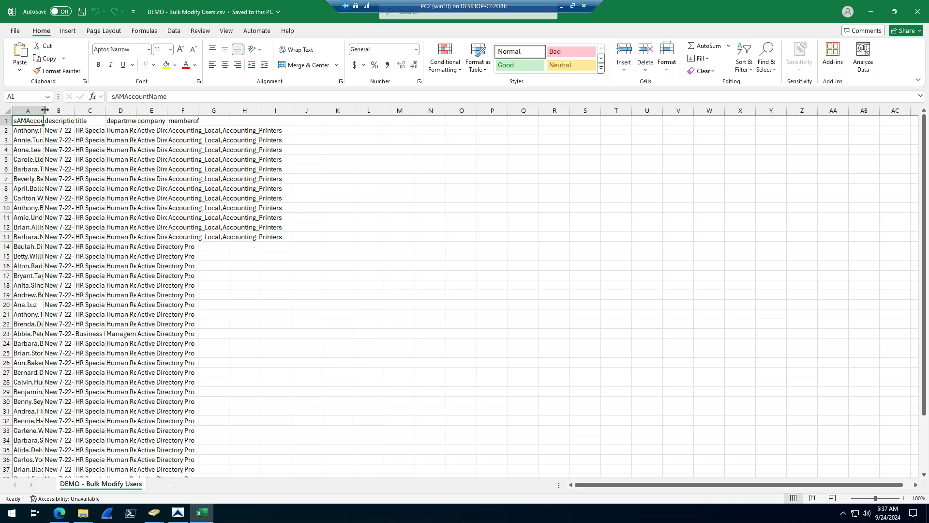
- Auto-fit the account name column and delete the description column
double_click(43, 111)
double_click(104, 108)
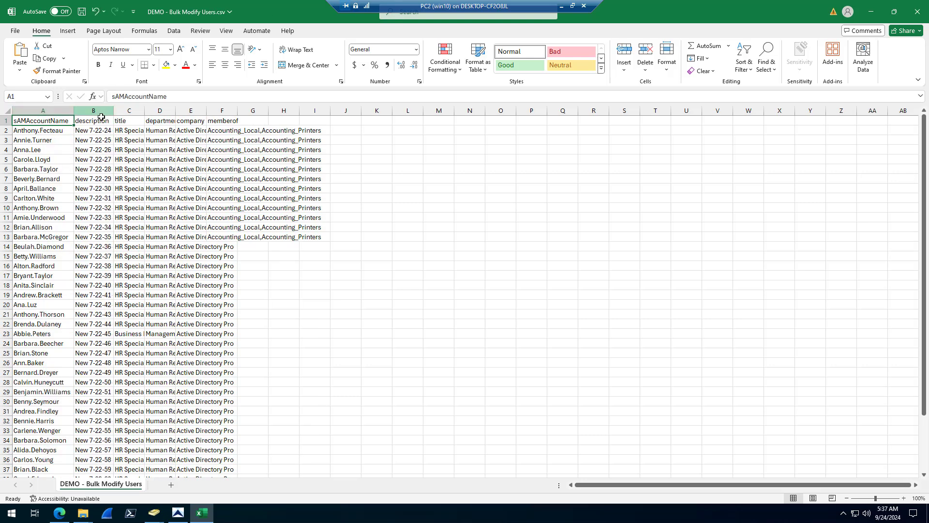
left_click(97, 111)
right_click(96, 112)
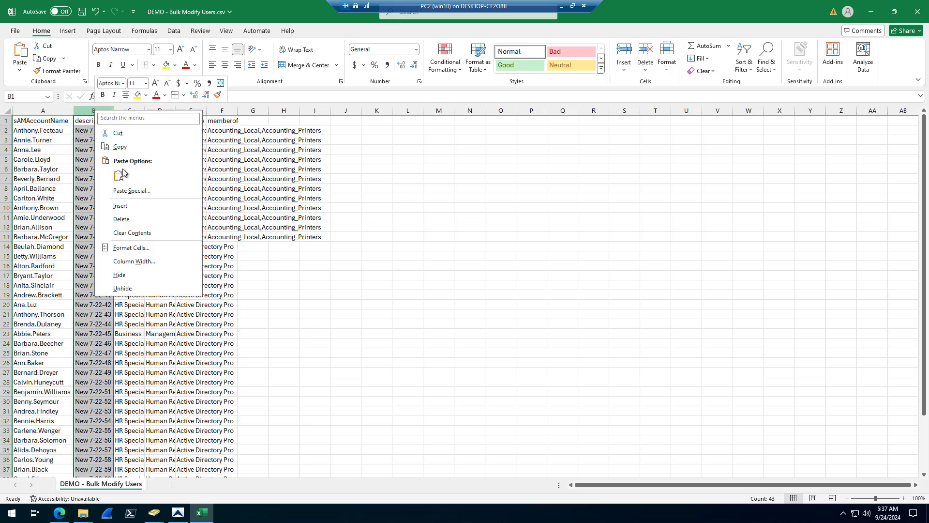
left_click(135, 220)
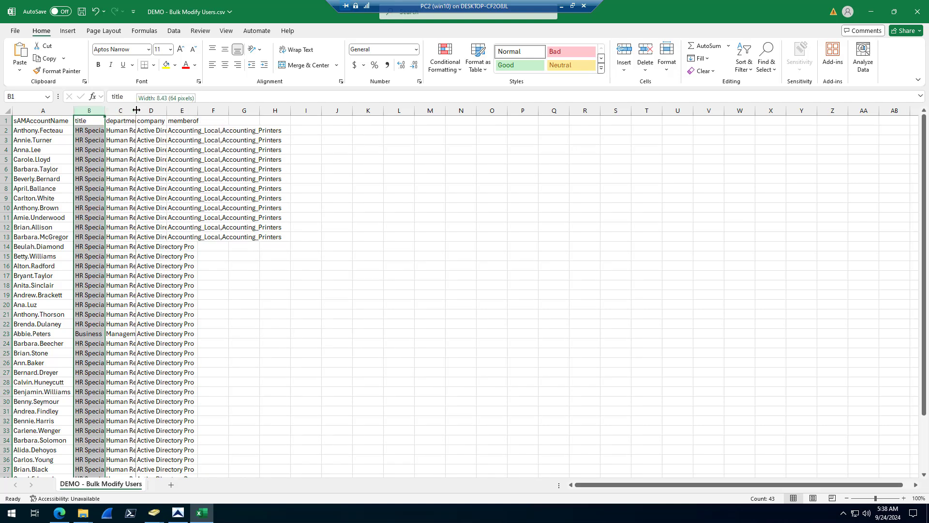
- Auto-fit the department, company and memberof columns to show their full values
double_click(135, 110)
left_click(134, 131)
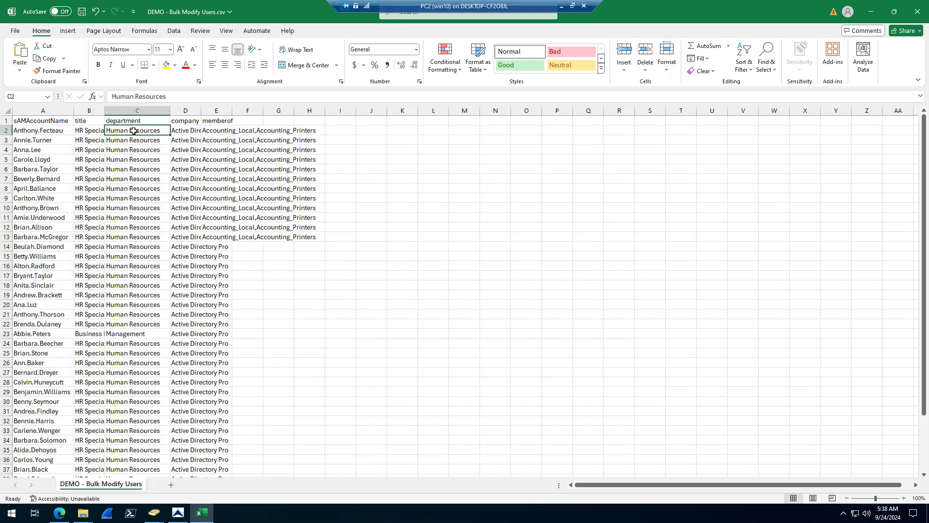
double_click(201, 110)
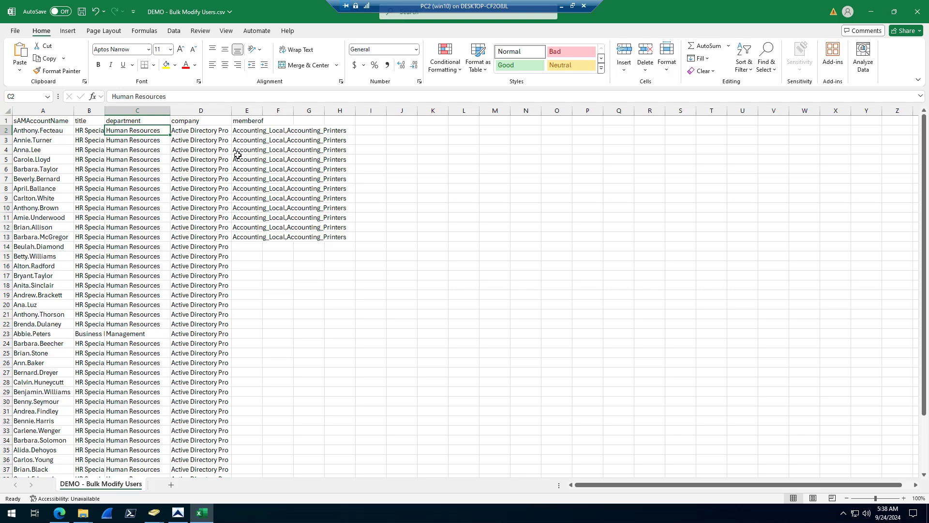
double_click(264, 108)
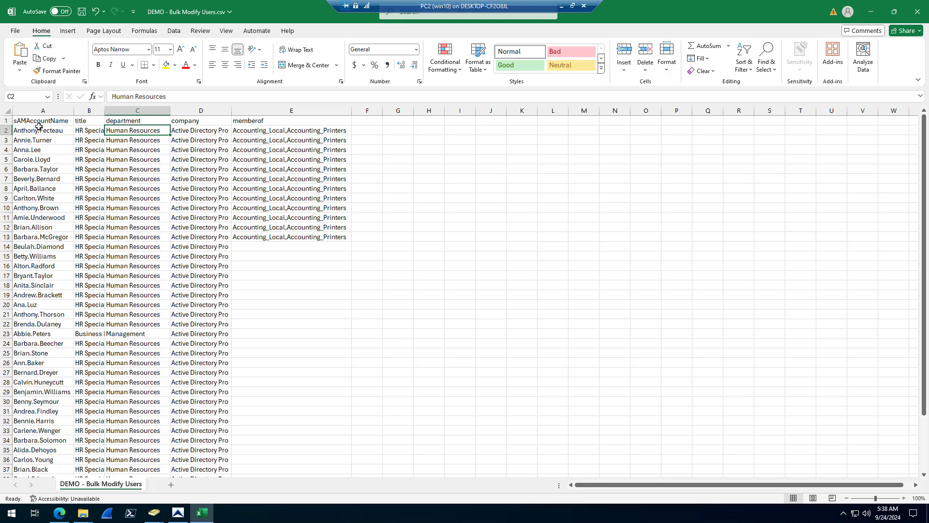
left_click(88, 111)
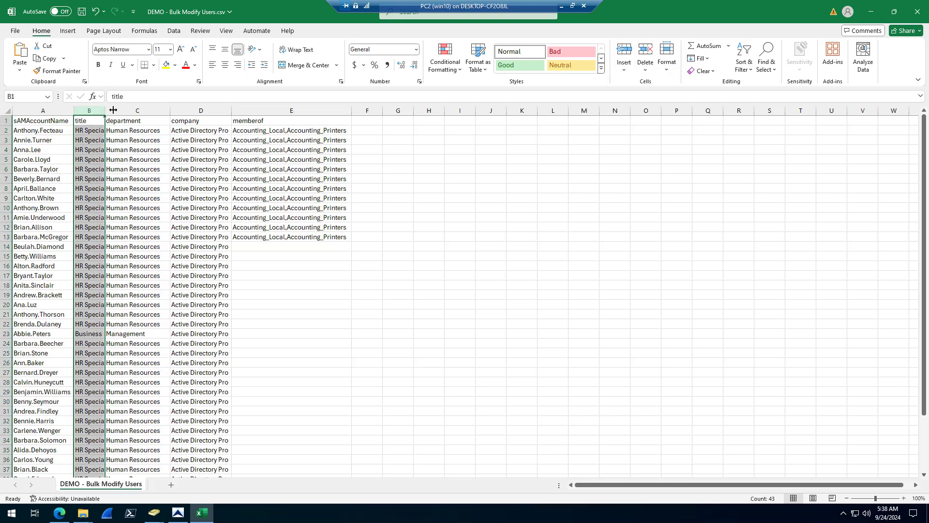
left_click(126, 111)
left_click(194, 110)
left_click(250, 111)
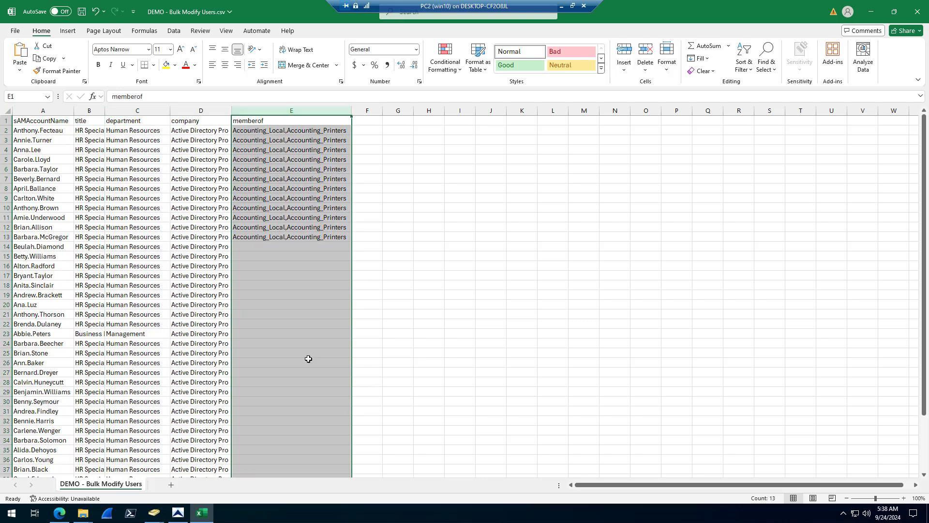
- In Bulk Modify Users, choose DEMO - Bulk Modify Users.csv as the update file
left_click(177, 514)
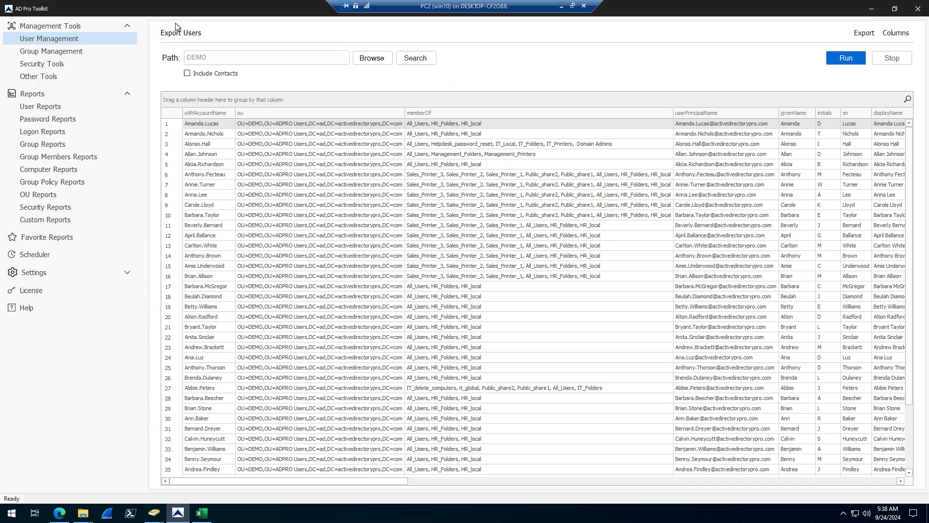
left_click(35, 40)
left_click(377, 63)
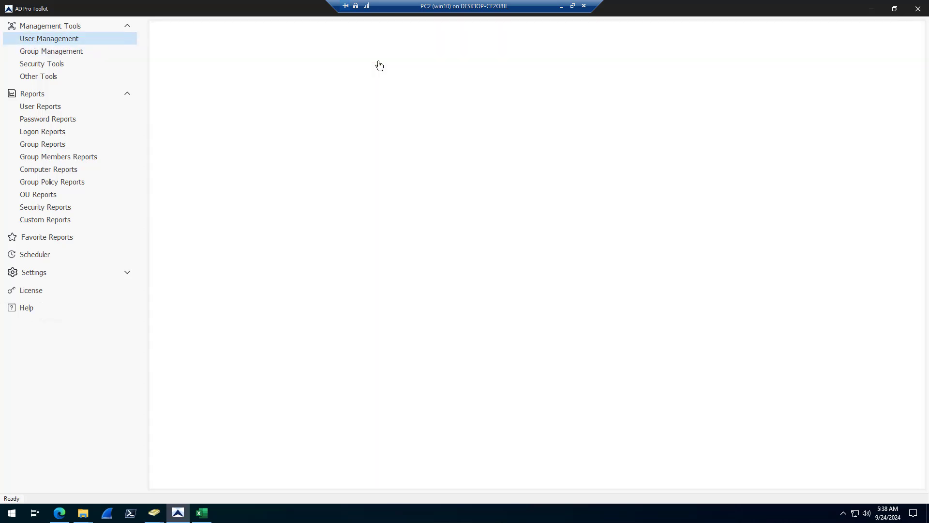
left_click(360, 63)
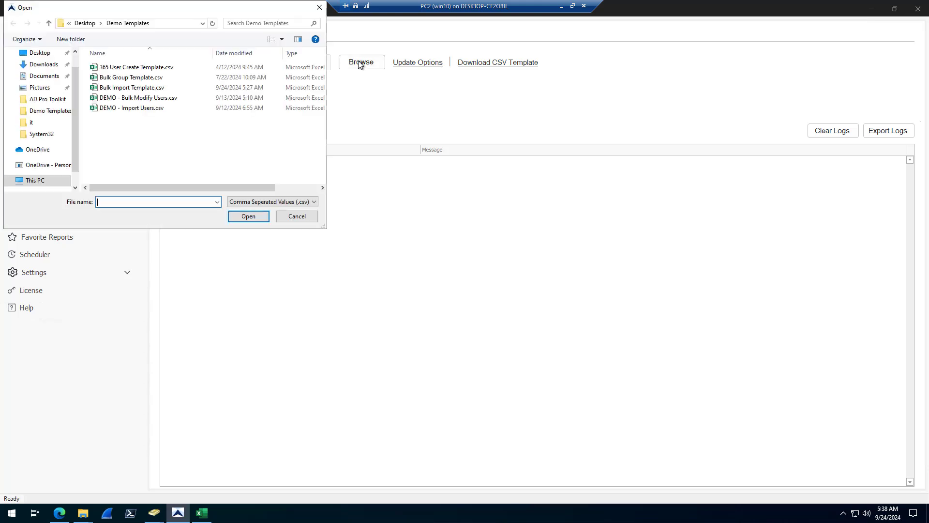
left_click(135, 97)
left_click(249, 216)
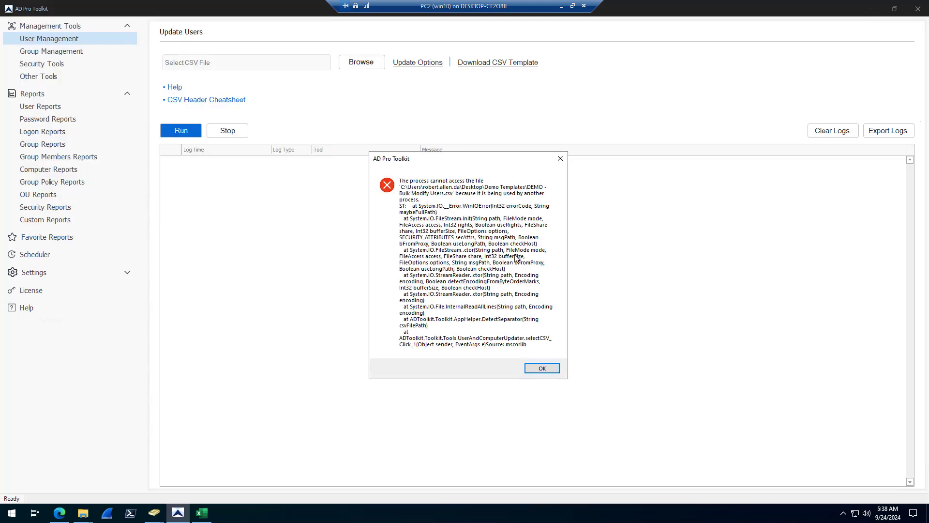
- Dismiss the file-in-use error and close Excel without saving to release the CSV
left_click(543, 369)
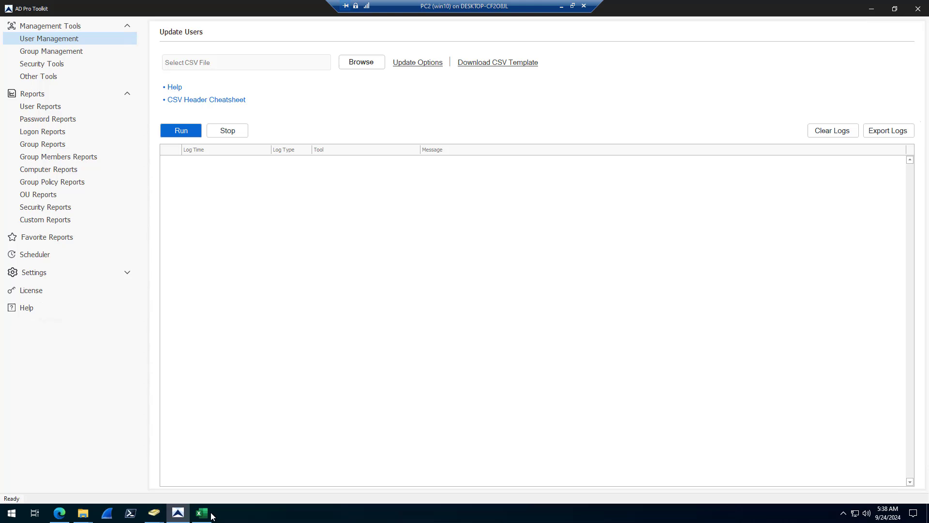
left_click(208, 515)
left_click(916, 16)
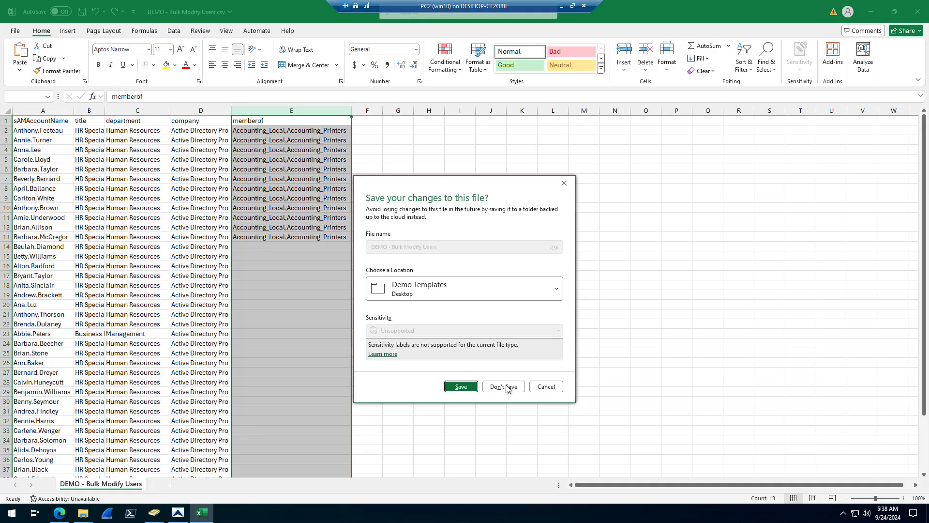
left_click(498, 387)
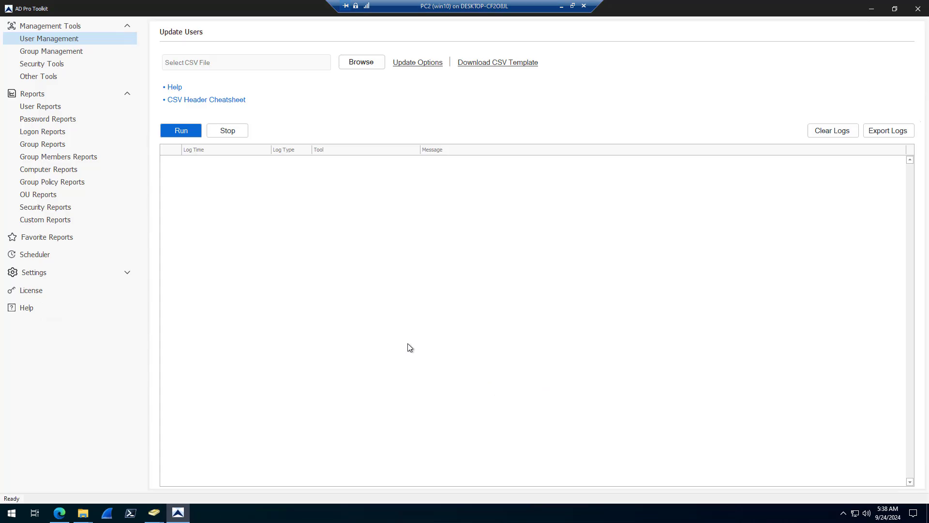
- Reload the CSV with its 42 records, run the update, and return to User Management
left_click(363, 63)
left_click(143, 99)
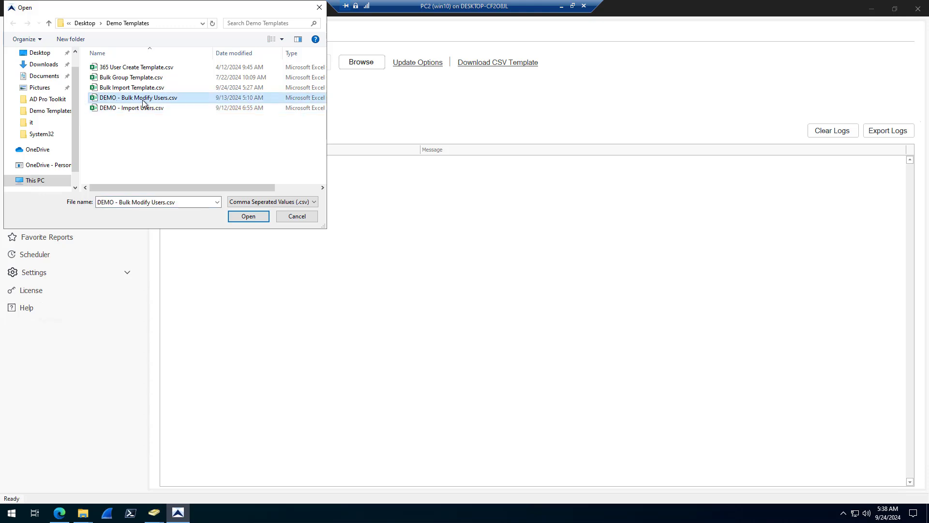
left_click(245, 215)
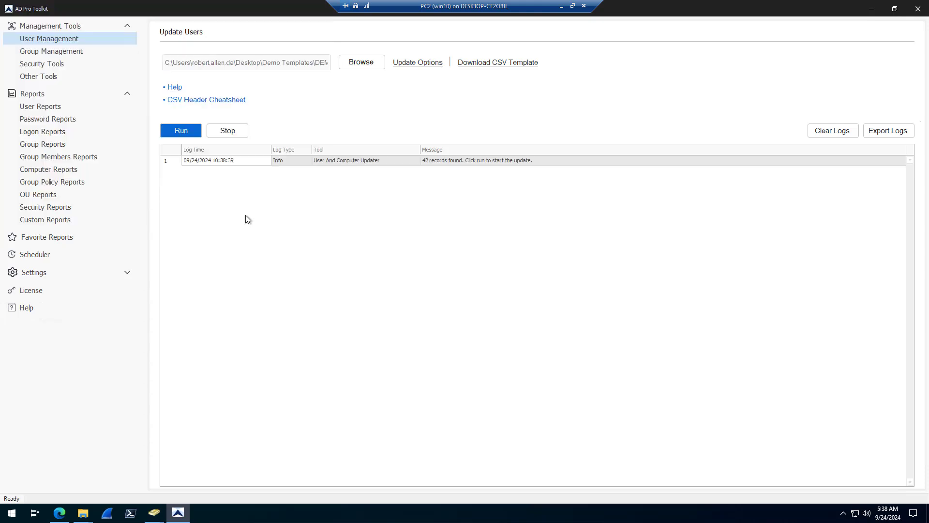
left_click(183, 132)
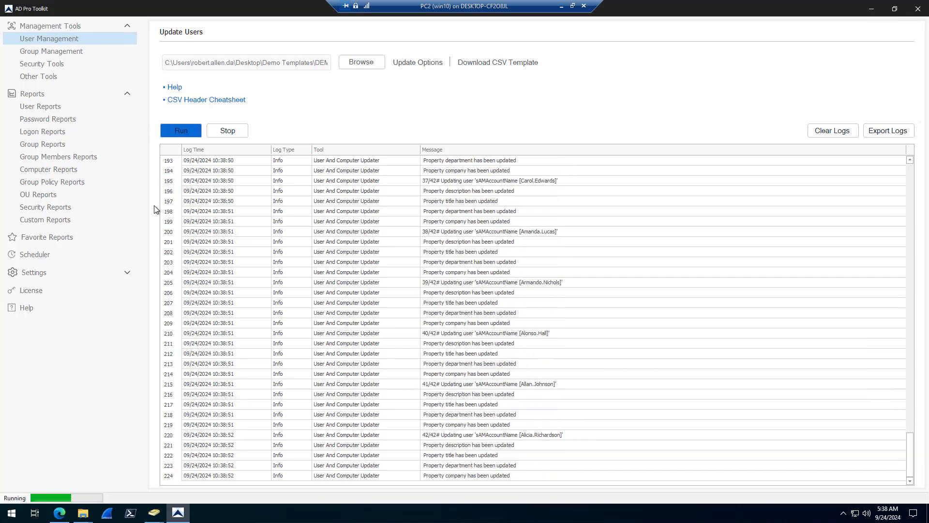
left_click(44, 39)
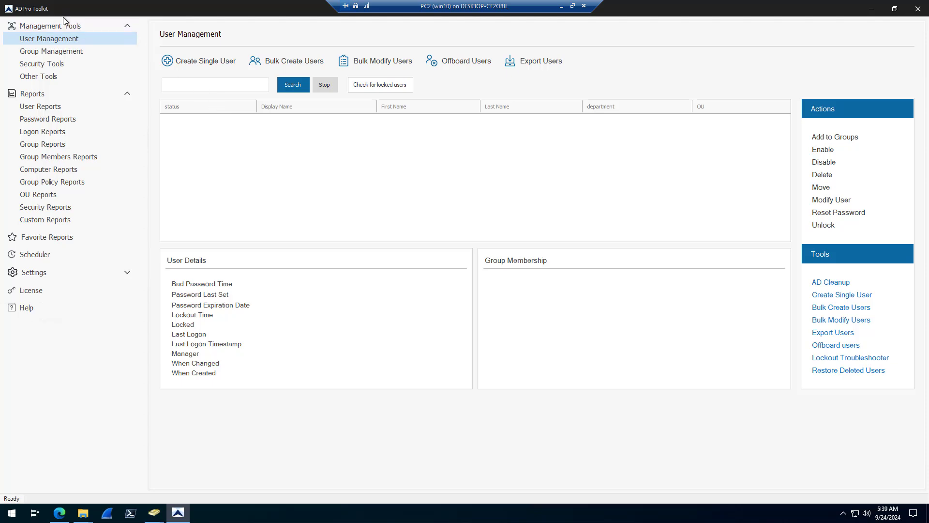
- Read through the Bulk Import Active Directory Users from CSV guide, then expand Modify Users in the sidebar
left_click(59, 513)
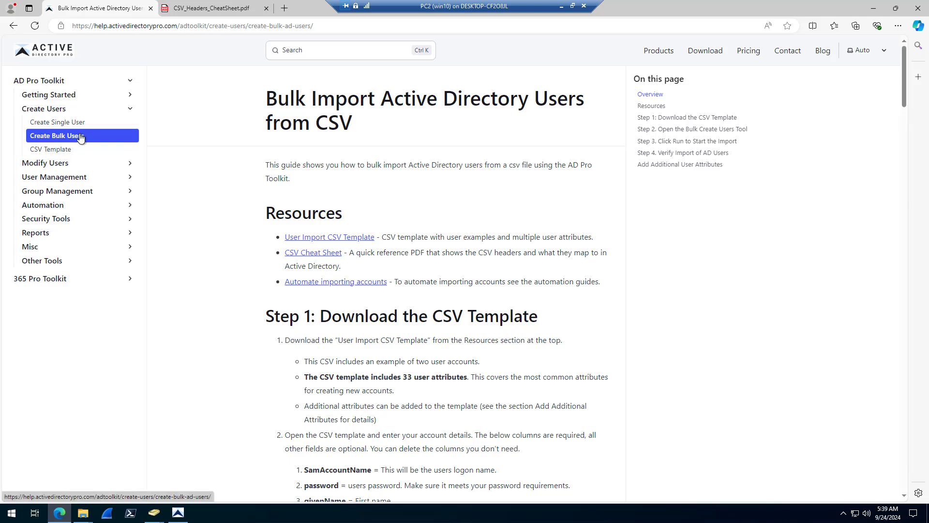
scroll(228, 235, "down", 8)
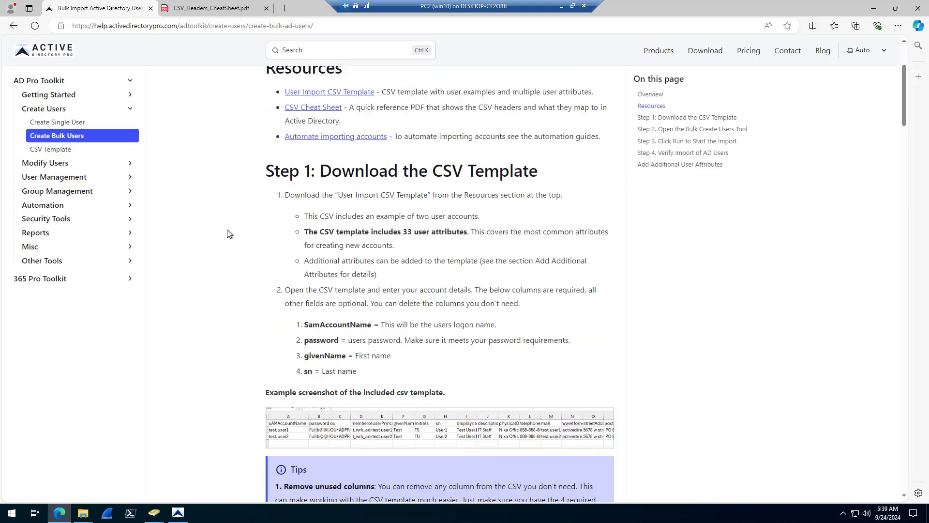
scroll(230, 255, "down", 20)
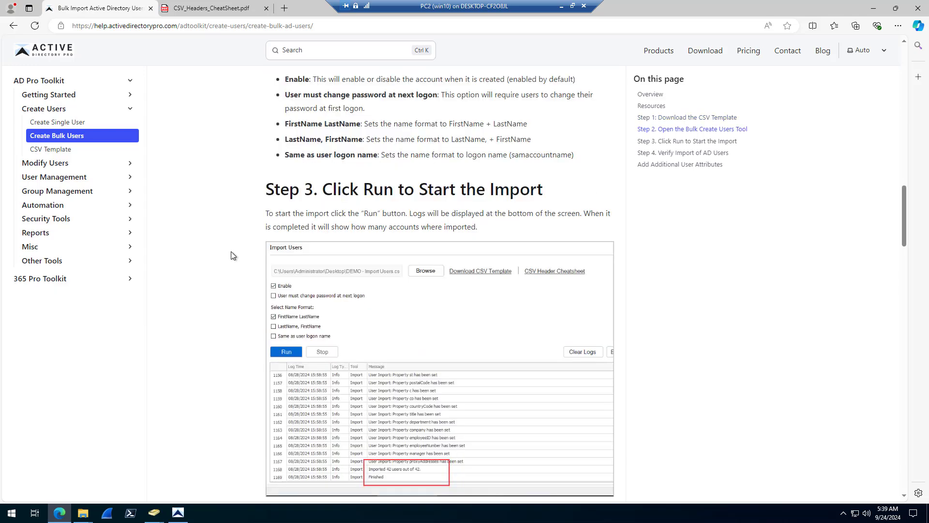
scroll(234, 257, "down", 3)
scroll(232, 262, "up", 20)
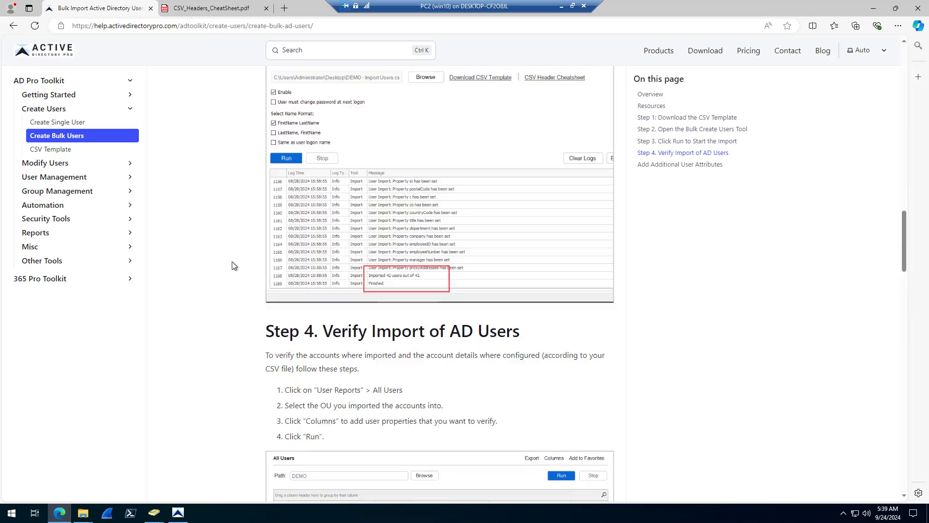
scroll(233, 264, "up", 11)
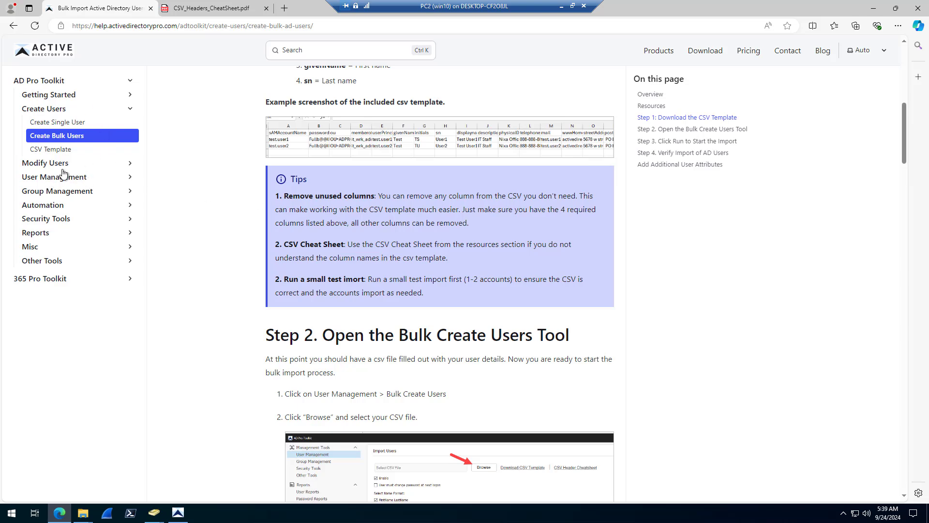
left_click(45, 165)
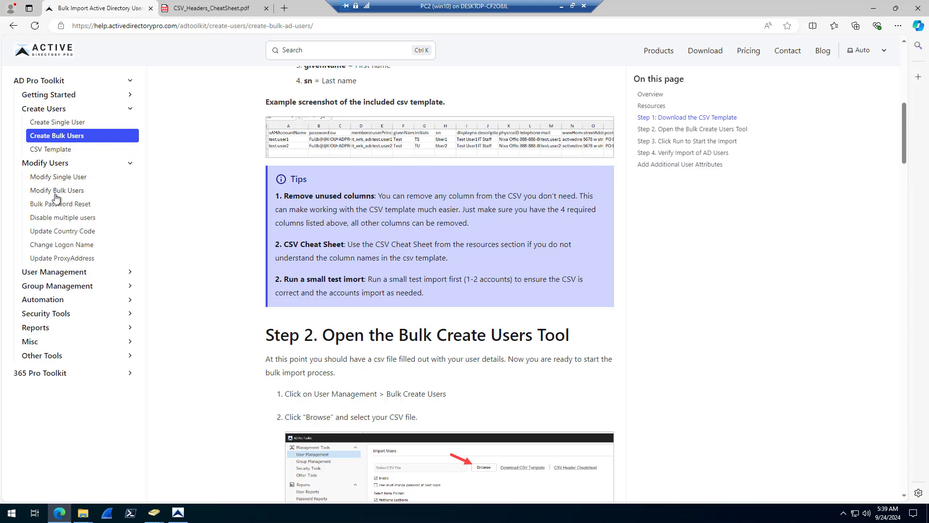
- Open the Modify Bulk Users guide and read down to its Generate CSV Template with Export Tool section
left_click(51, 191)
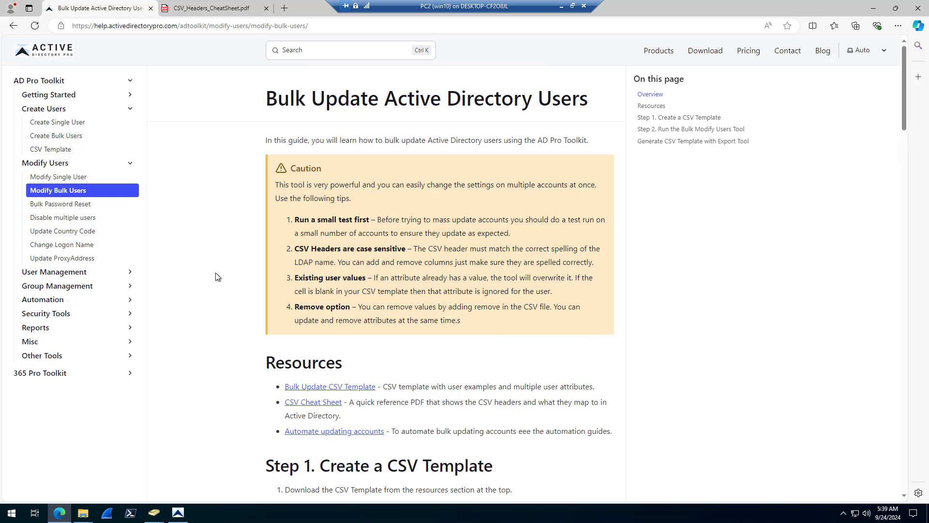
scroll(217, 272, "down", 9)
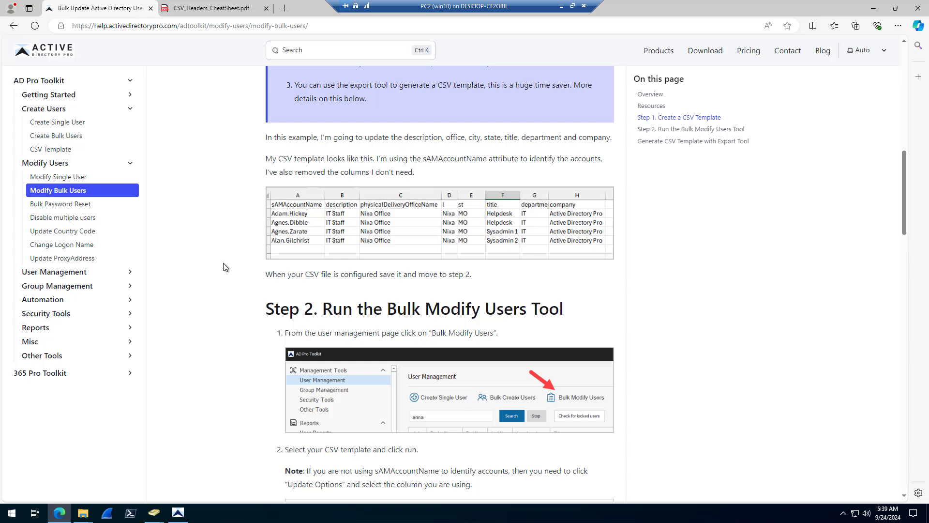
scroll(225, 267, "down", 20)
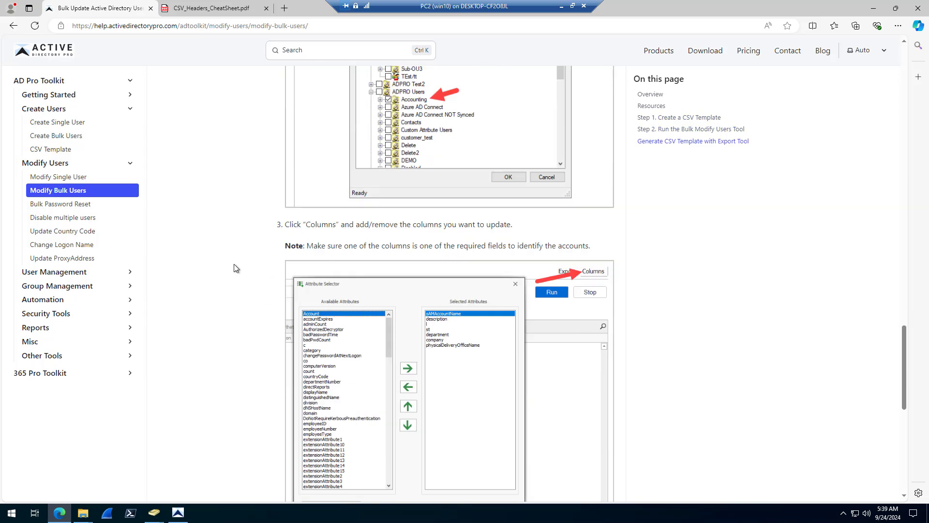
scroll(237, 268, "down", 6)
scroll(236, 268, "up", 10)
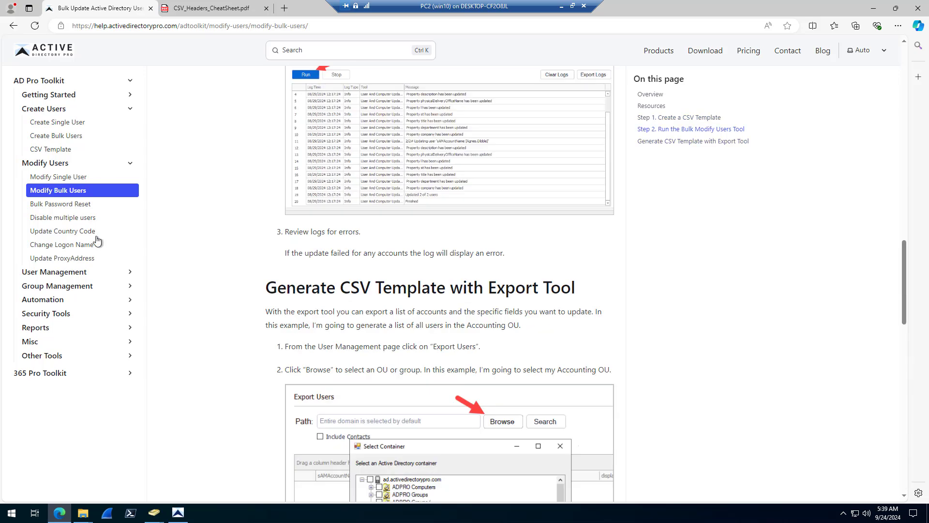
- Bring AD Pro Toolkit back in front of Edge, showing User Management
left_click(178, 514)
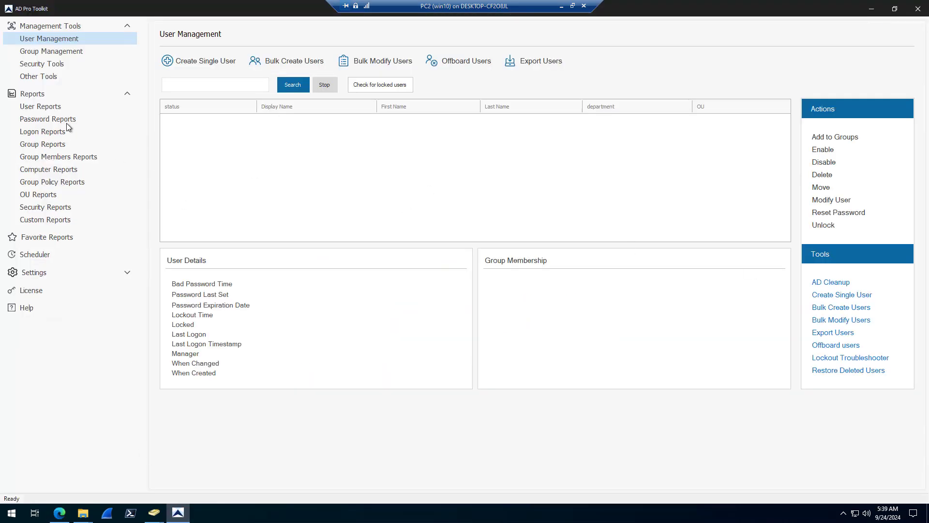